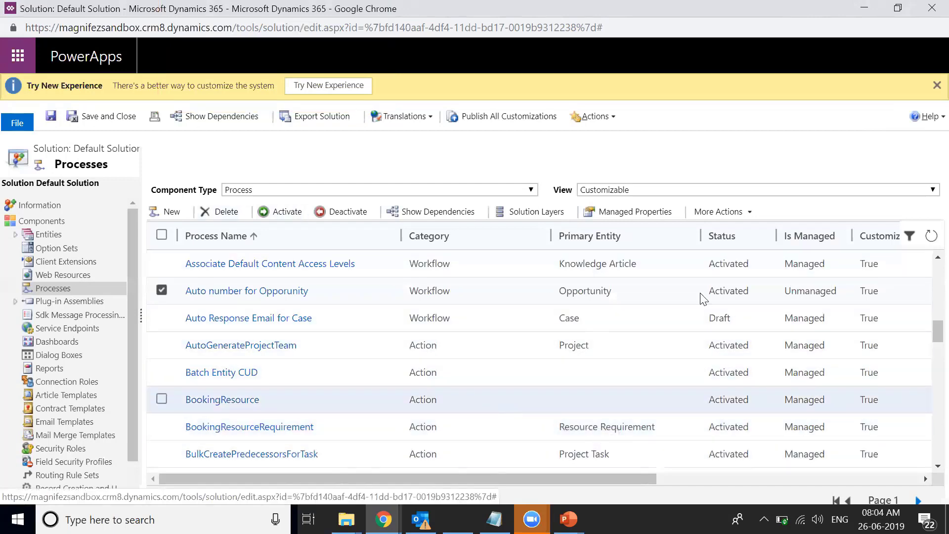
# - Open the AutoGenerateProjectTeam process and review its name, unique name, entity, category and process arguments
pyautogui.scroll(1, 456, 373)
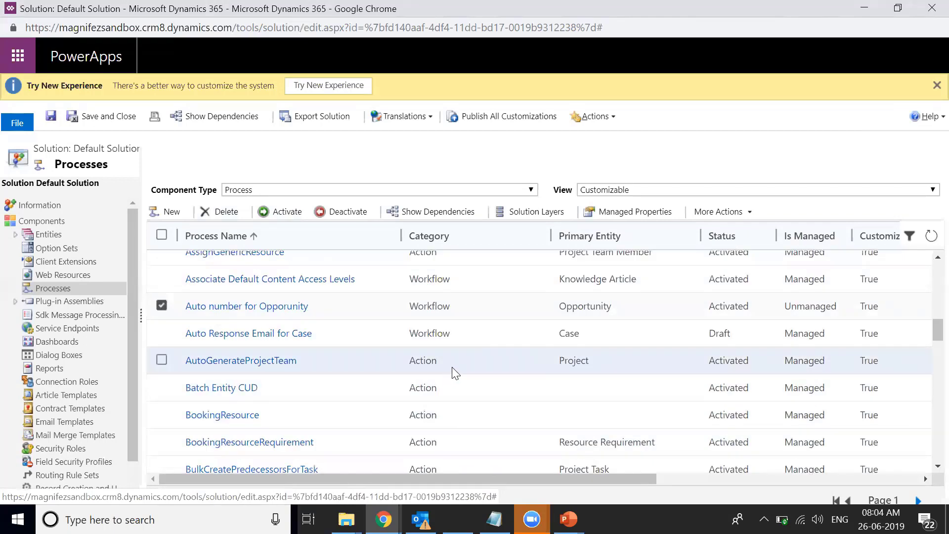
pyautogui.click(277, 362)
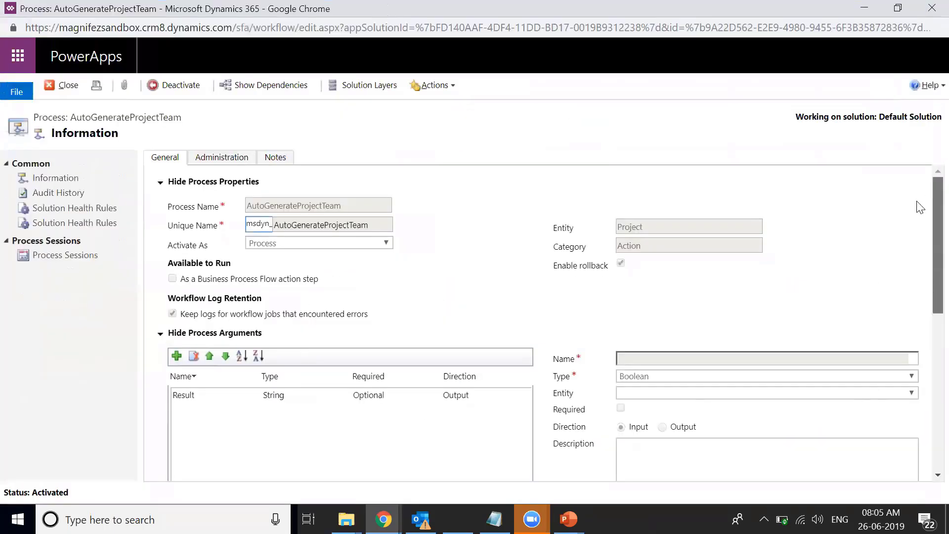
pyautogui.doubleClick(365, 202)
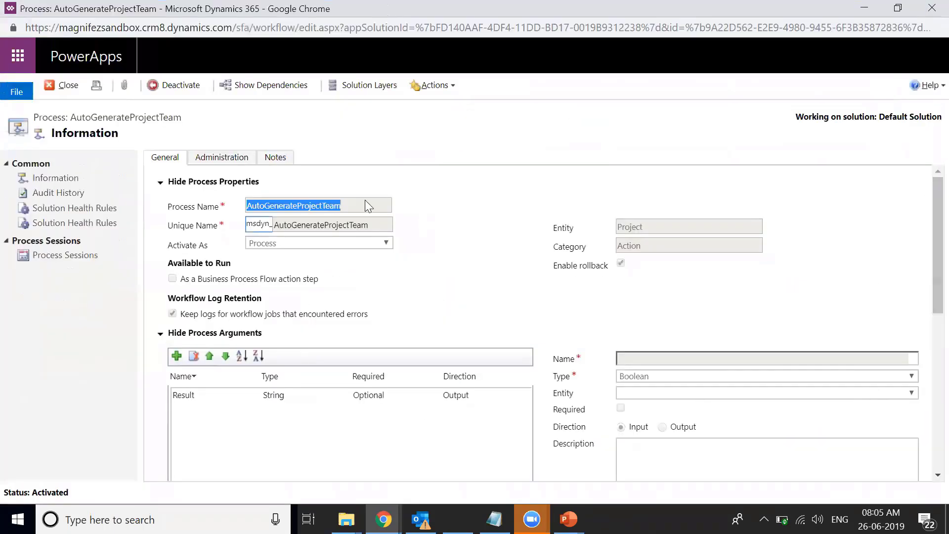
pyautogui.doubleClick(380, 224)
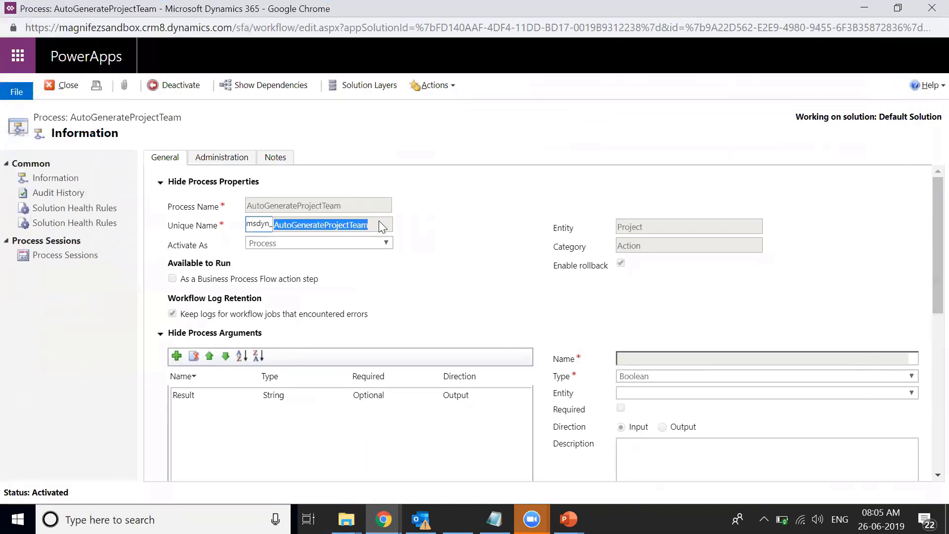
pyautogui.doubleClick(689, 224)
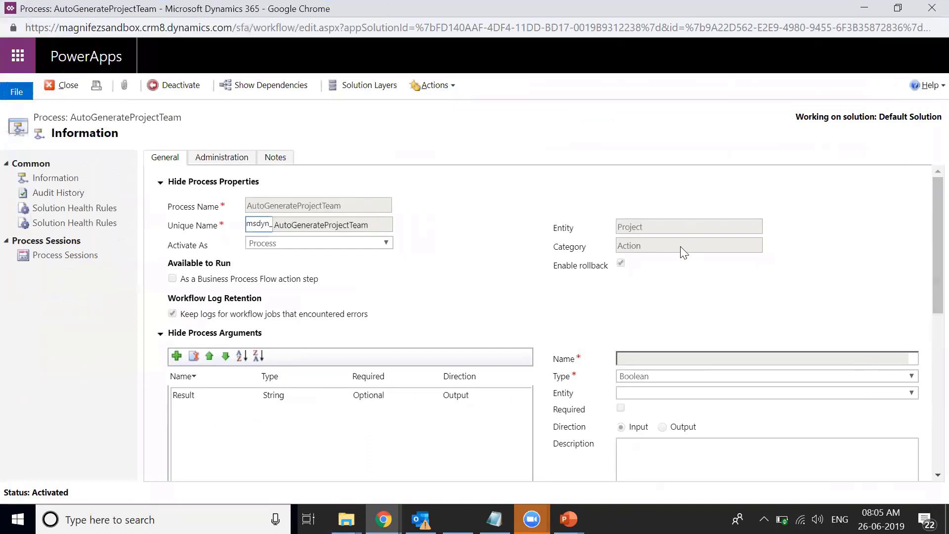
pyautogui.doubleClick(681, 247)
pyautogui.click(206, 400)
pyautogui.scroll(-1, 928, 283)
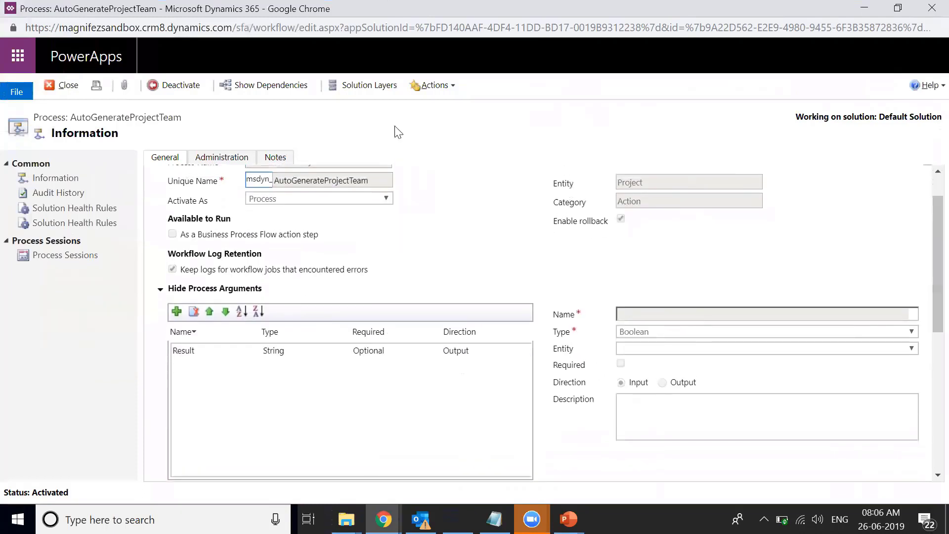
# - Deactivate the AutoGenerateProjectTeam process
pyautogui.click(187, 89)
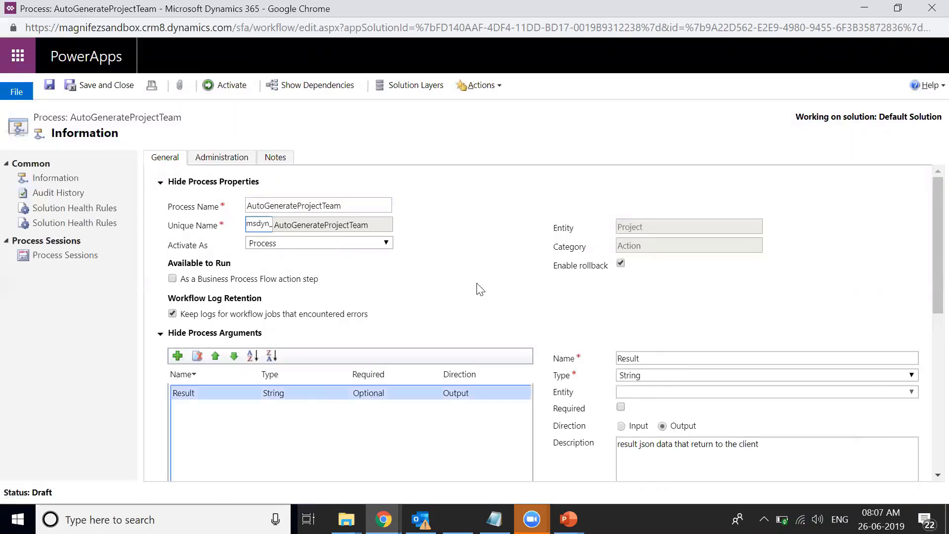
# - Add a new process argument and name it ProjectName
pyautogui.click(177, 356)
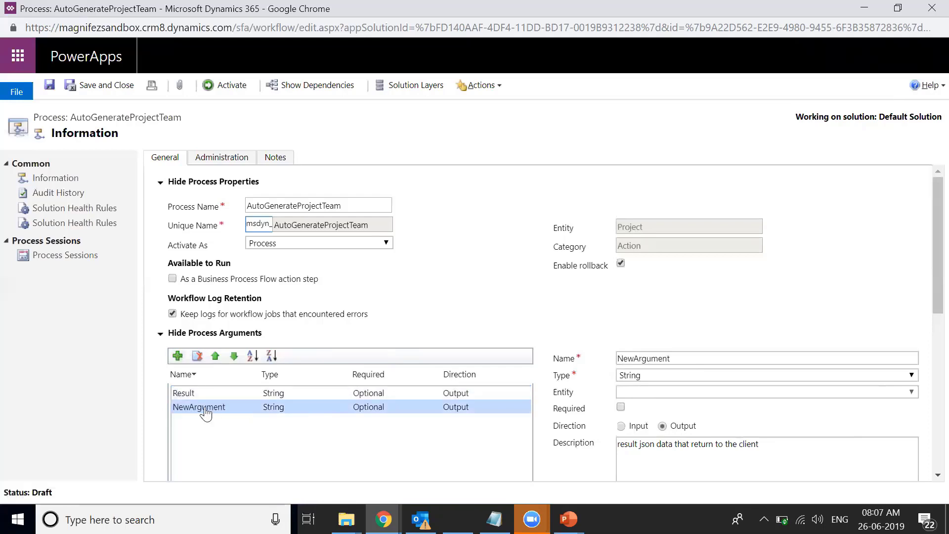
pyautogui.click(697, 357)
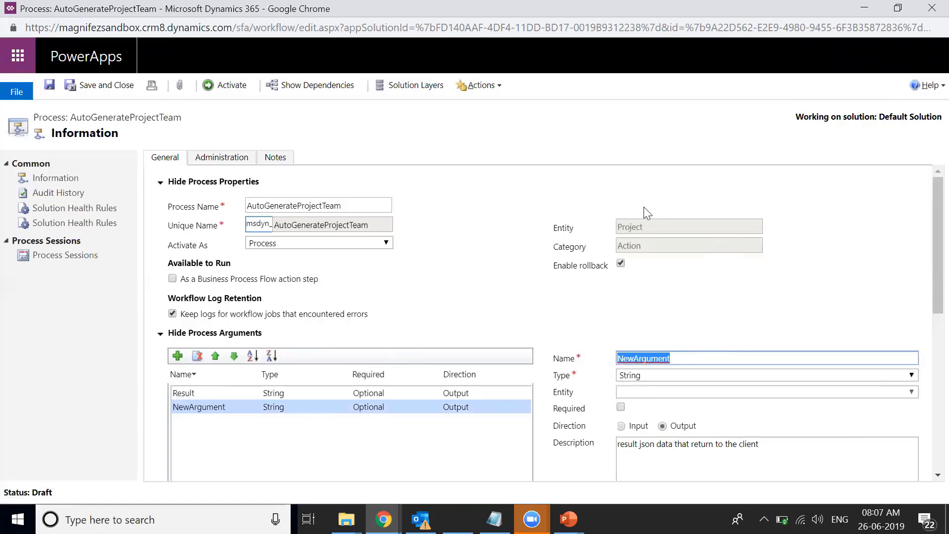
pyautogui.write('project name')
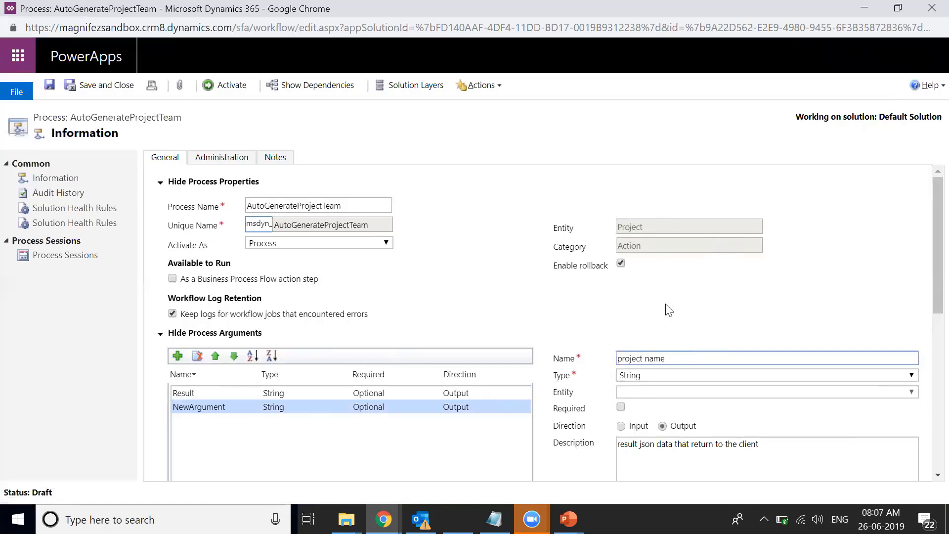
pyautogui.click(649, 378)
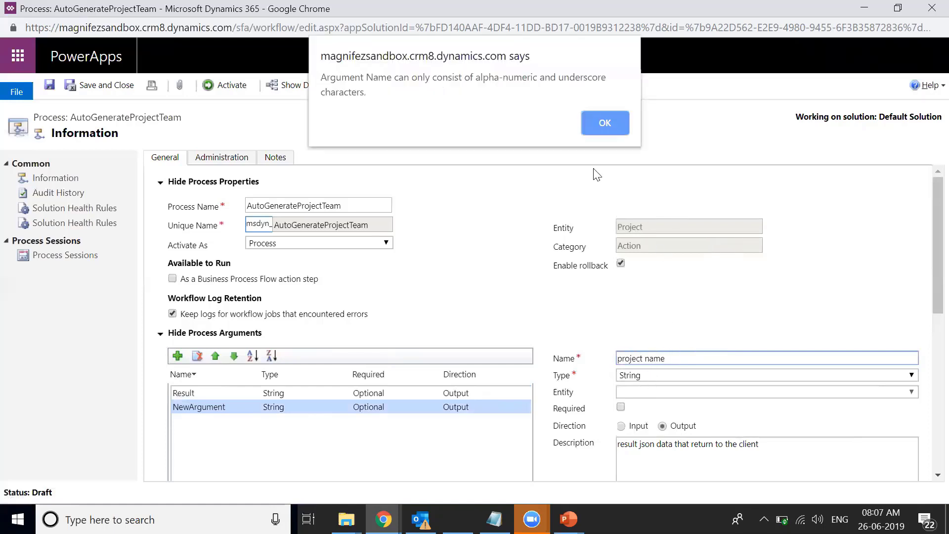
pyautogui.click(605, 124)
# - Set the ProjectName argument to type Entity, entity Project and direction Input, and delete the argument again
pyautogui.click(659, 375)
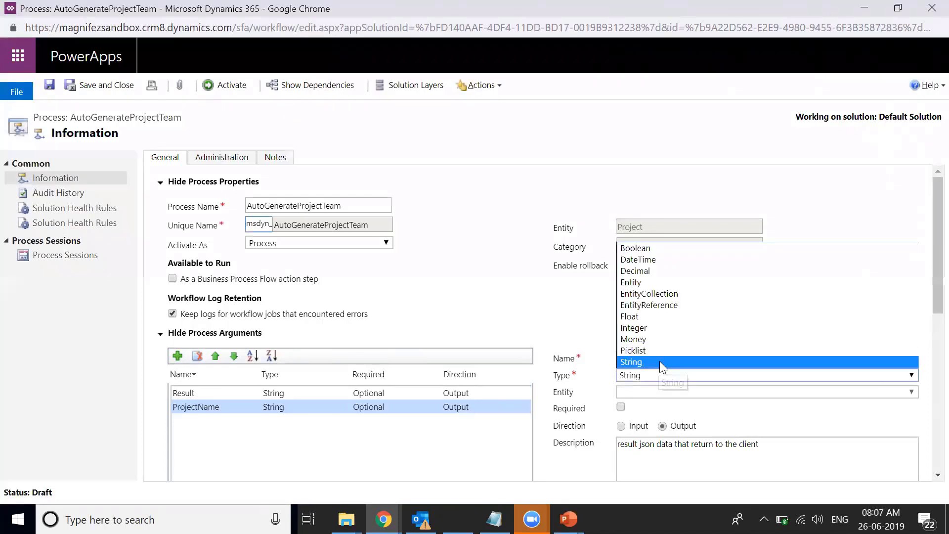
pyautogui.click(667, 282)
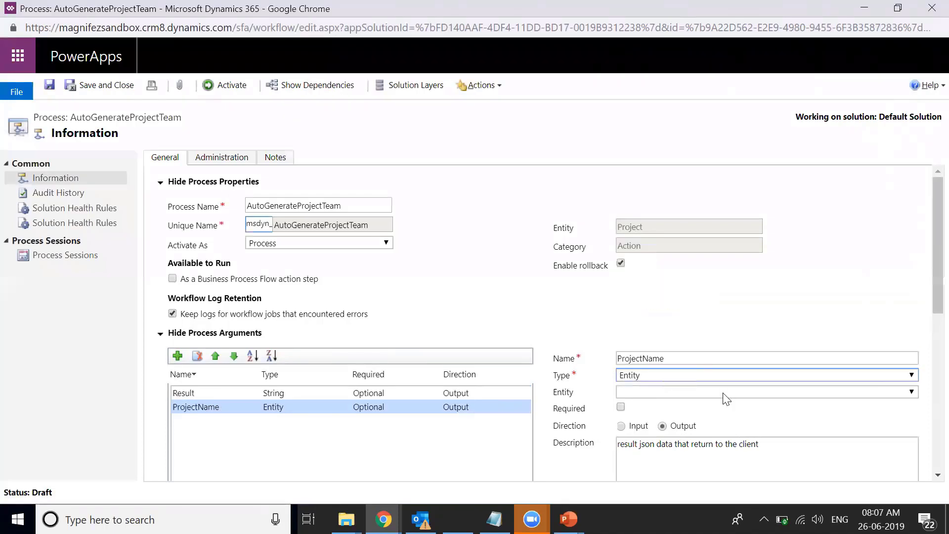
pyautogui.click(726, 393)
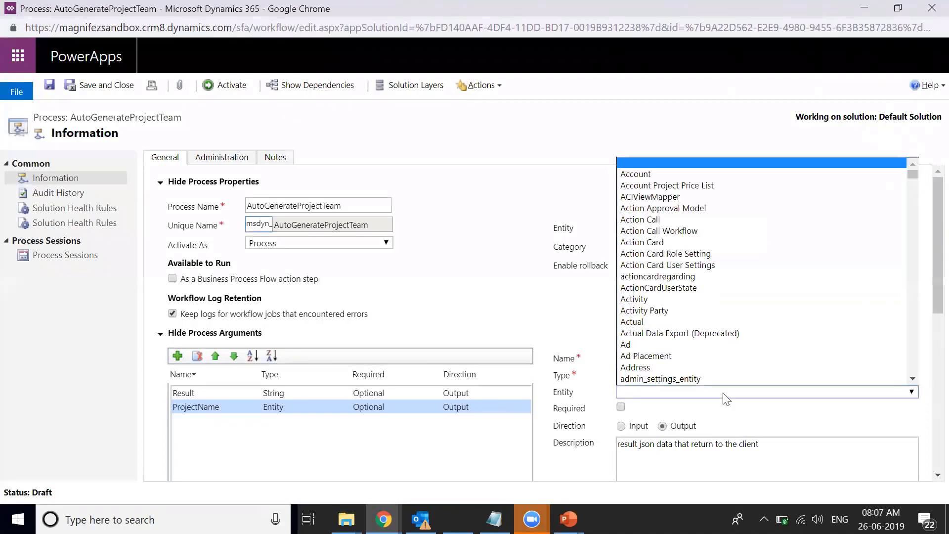
pyautogui.write('project')
pyautogui.press('Return')
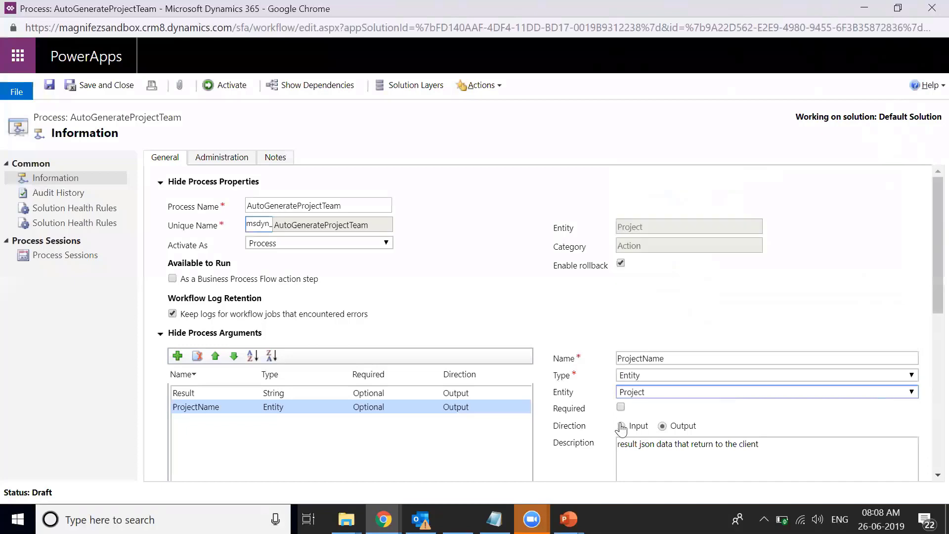
pyautogui.click(622, 426)
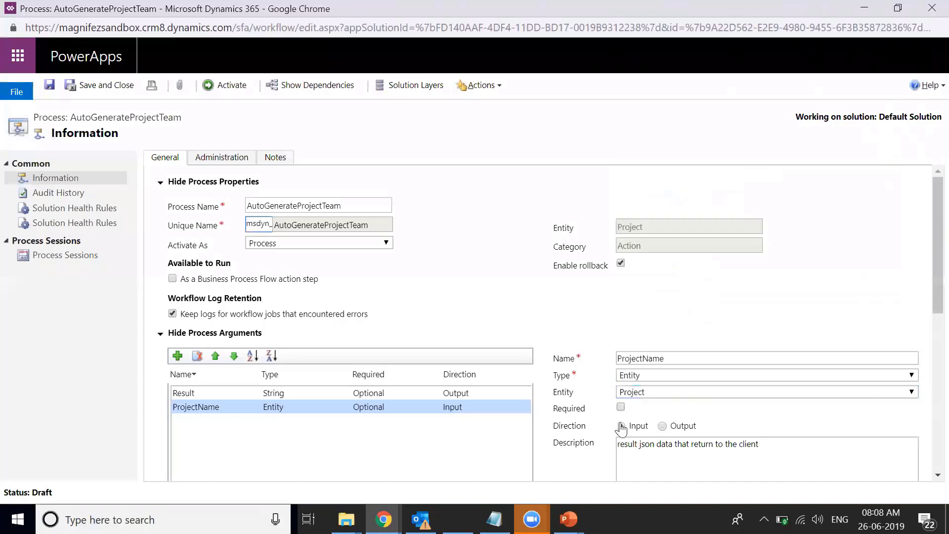
pyautogui.click(198, 356)
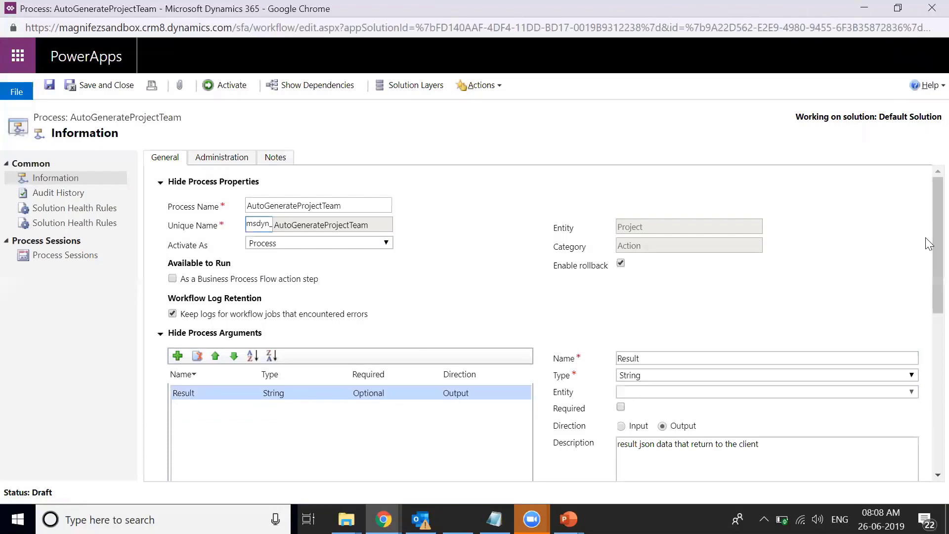
# - Save the AutoGenerateProjectTeam process
pyautogui.scroll(-4, 928, 306)
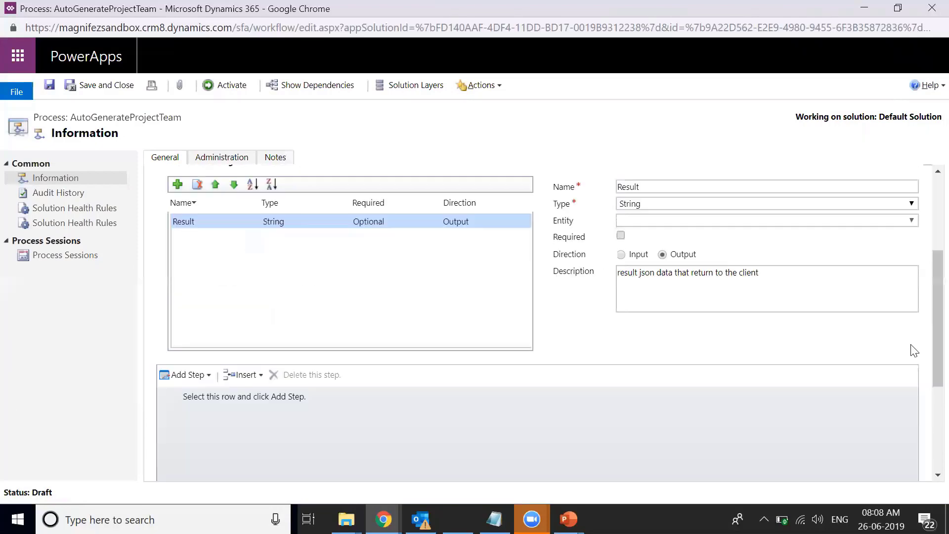
pyautogui.scroll(4, 914, 351)
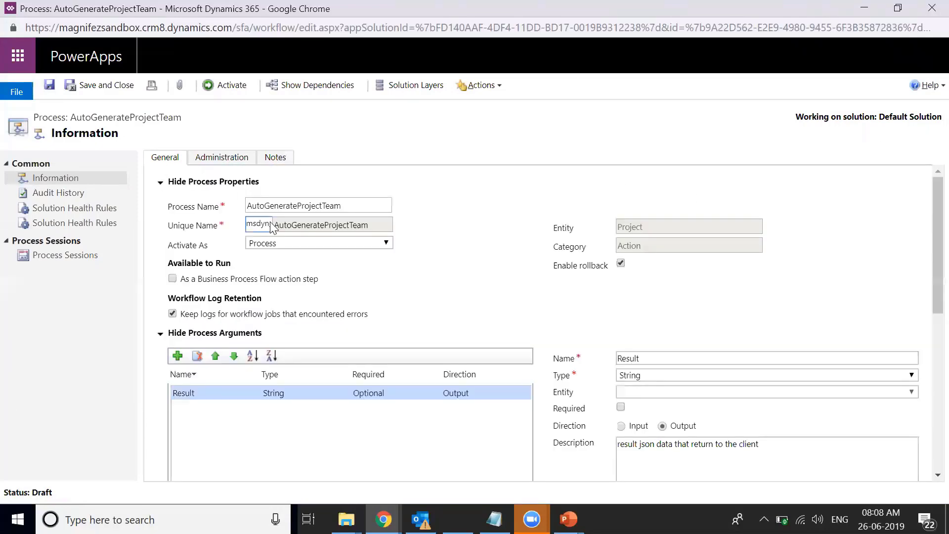
pyautogui.click(51, 86)
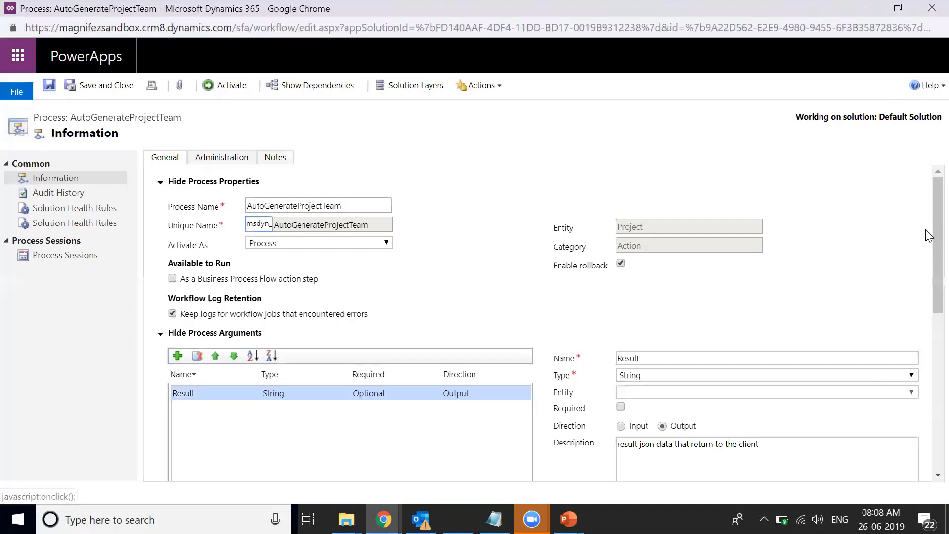
pyautogui.scroll(-2, 929, 278)
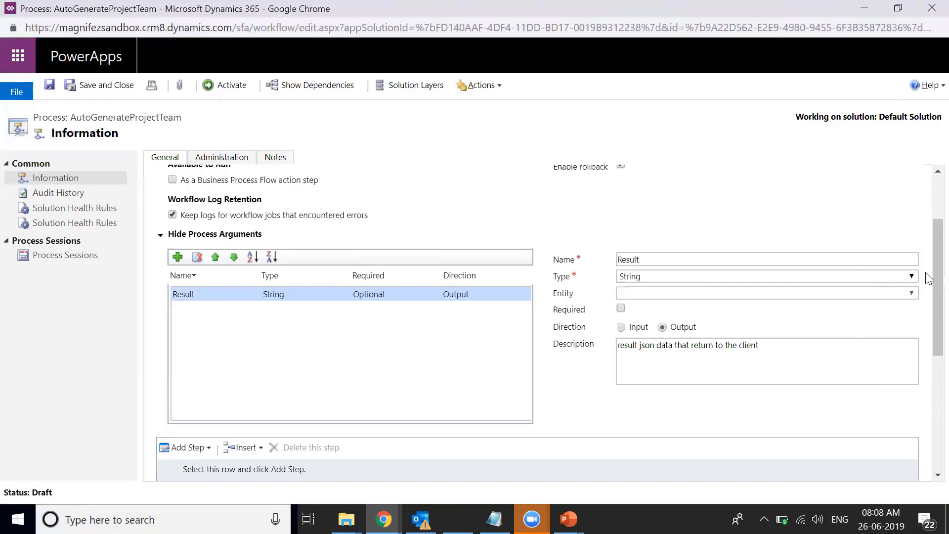
pyautogui.scroll(-1, 928, 278)
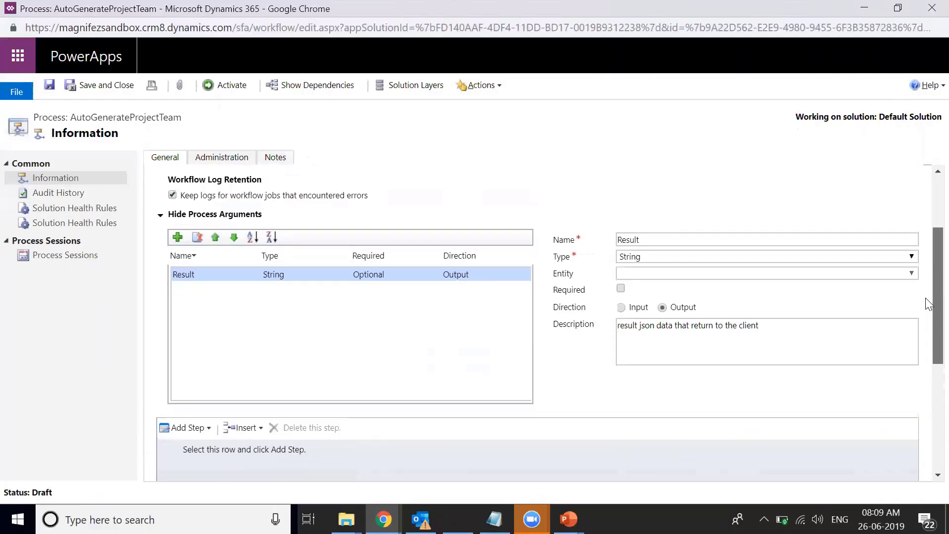
pyautogui.scroll(1, 927, 297)
pyautogui.scroll(-5, 927, 296)
pyautogui.scroll(5, 928, 435)
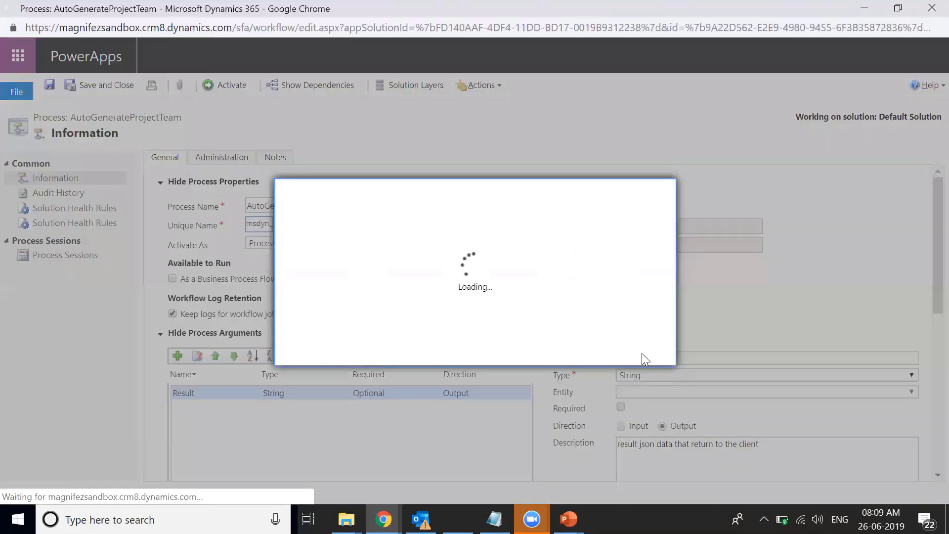
pyautogui.click(617, 354)
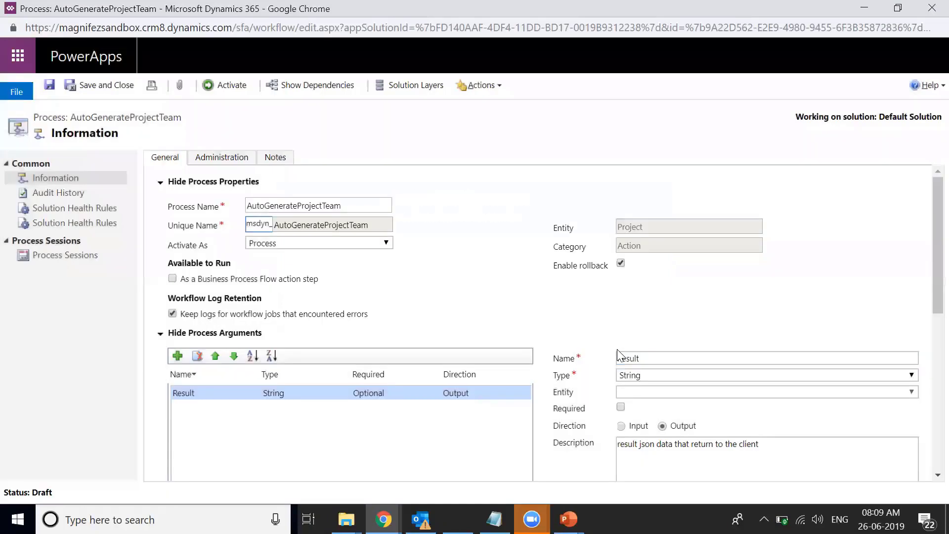
# - Add a Create Record step to the process with the description "Create" and Account as the record to create
pyautogui.moveTo(927, 253); pyautogui.dragTo(915, 371)
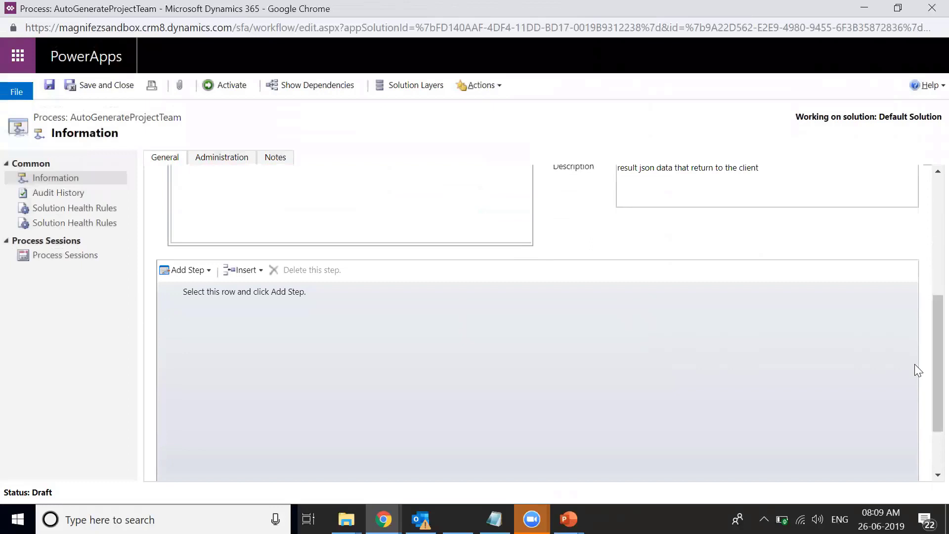
pyautogui.click(205, 270)
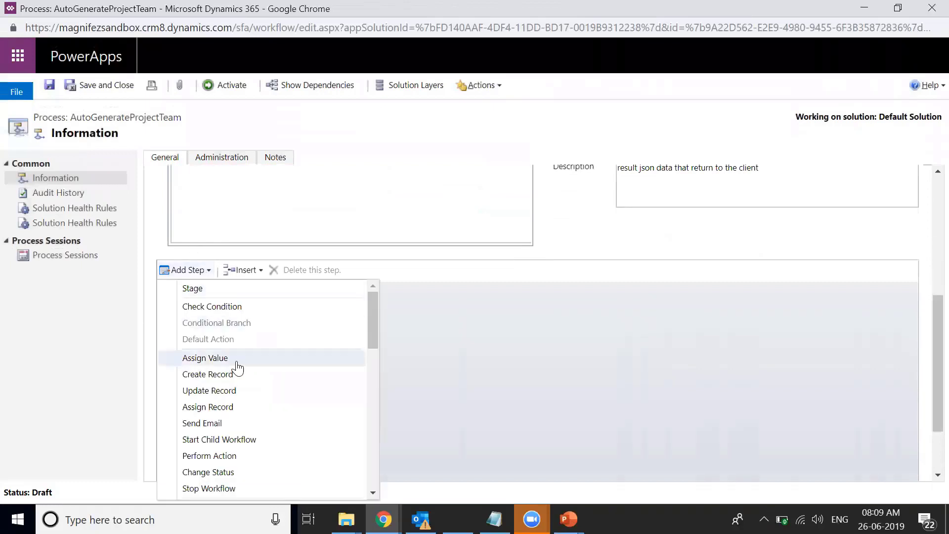
pyautogui.click(256, 384)
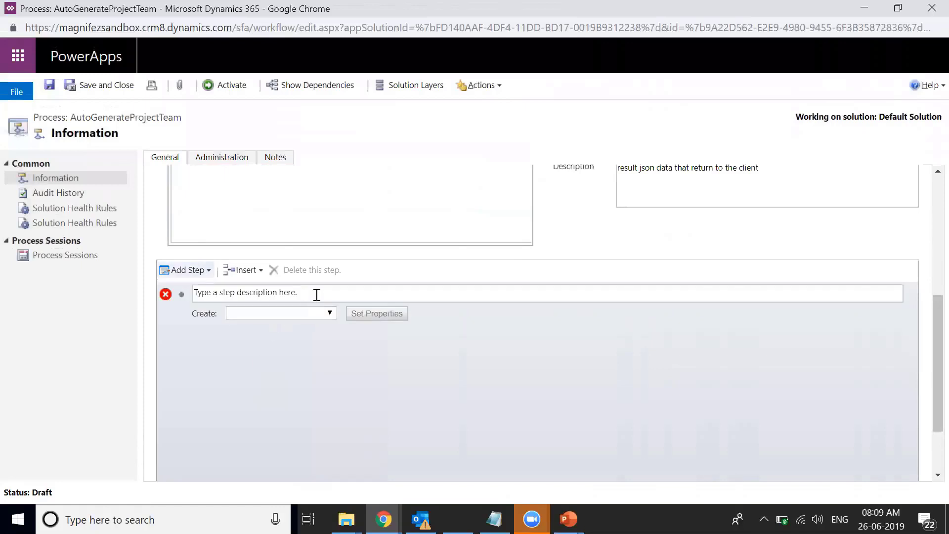
pyautogui.click(317, 295)
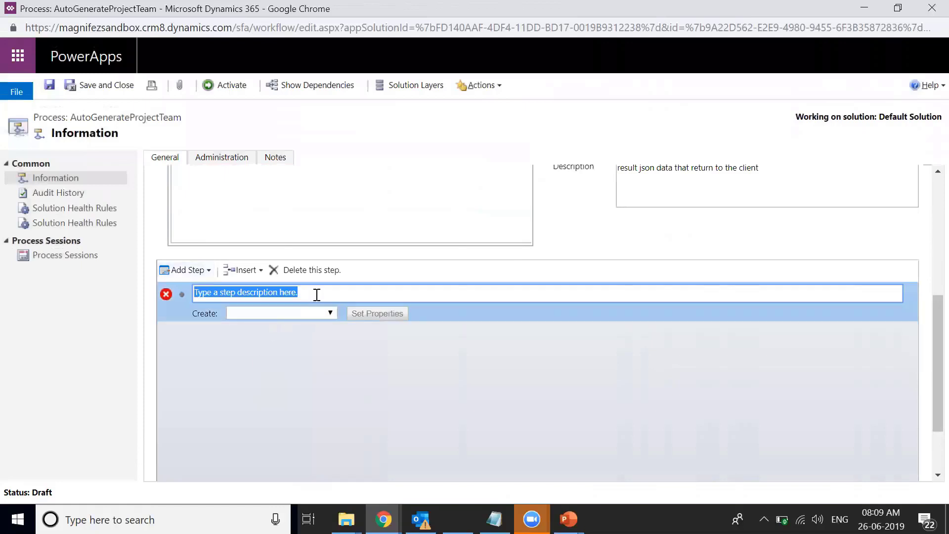
pyautogui.write('Create')
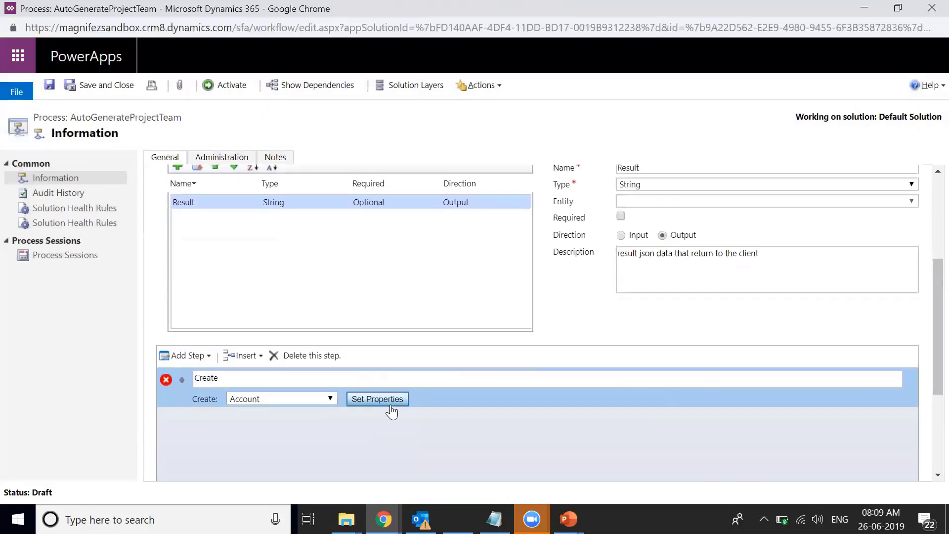
# - Set the account name to "Account" in the properties of the Create step and save them
pyautogui.click(391, 404)
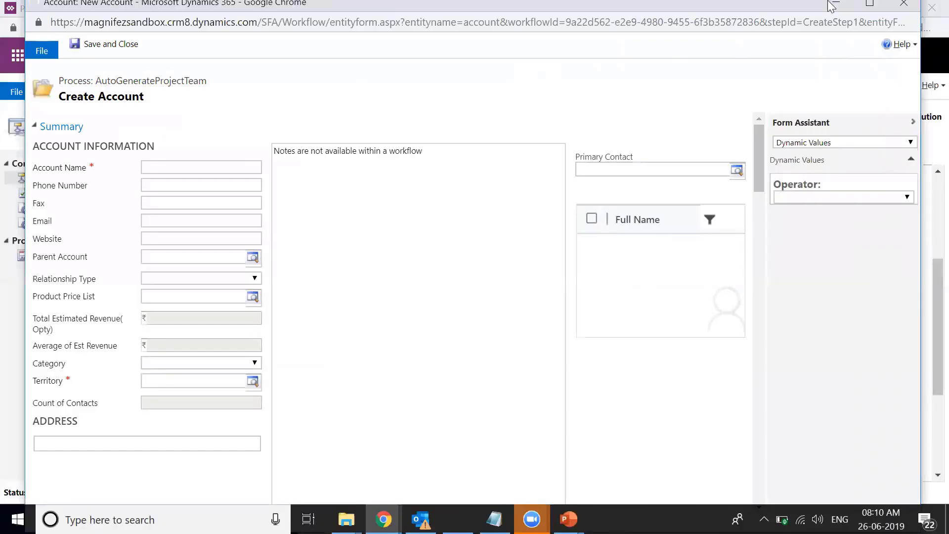
pyautogui.click(217, 168)
pyautogui.write('Account')
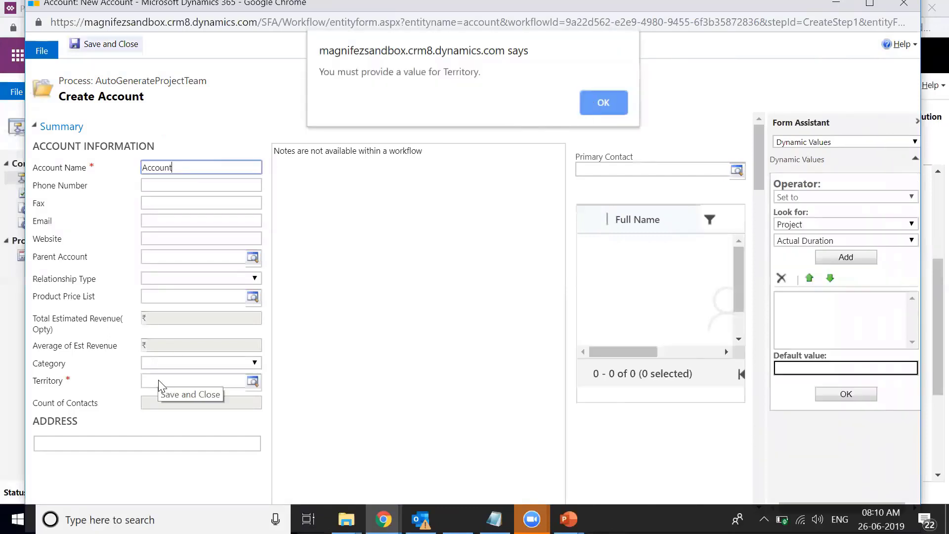
pyautogui.click(602, 103)
pyautogui.press('Return')
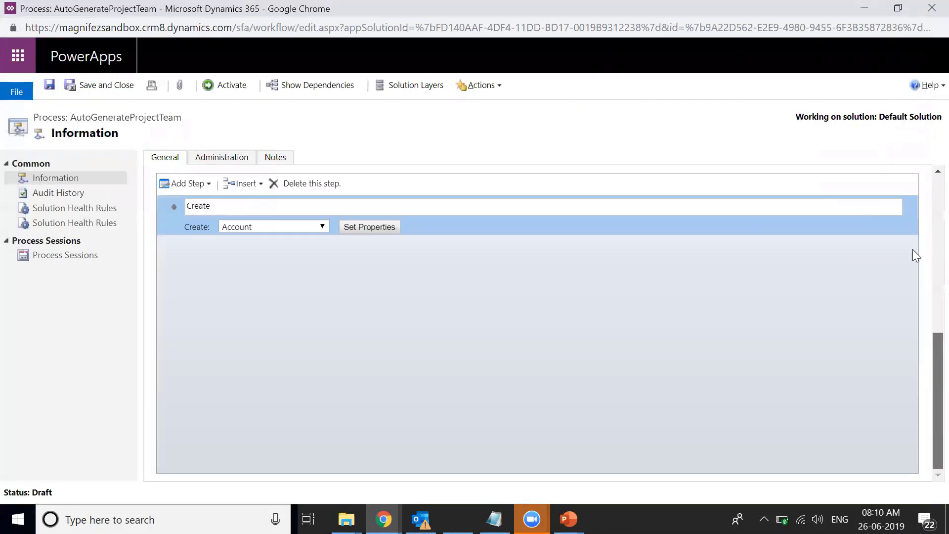
pyautogui.scroll(10, 912, 249)
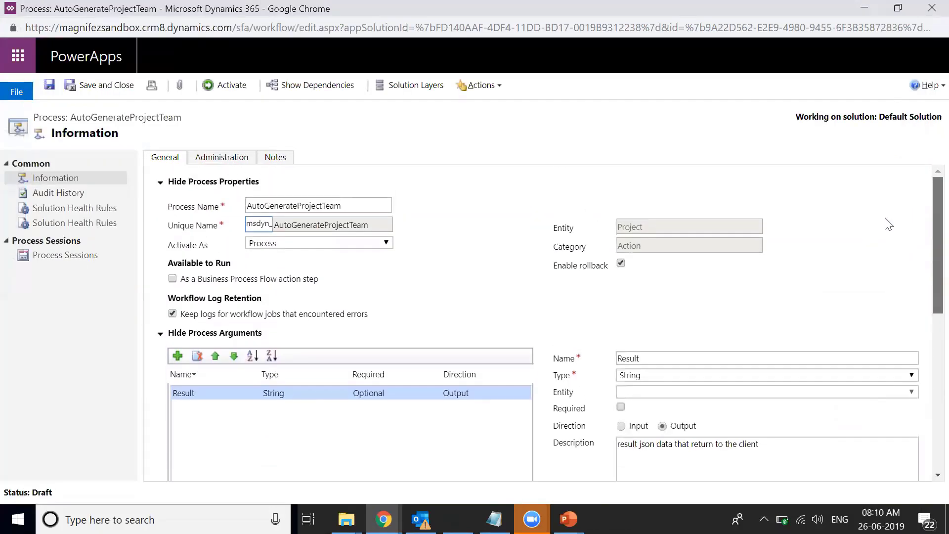
pyautogui.scroll(-10, 926, 367)
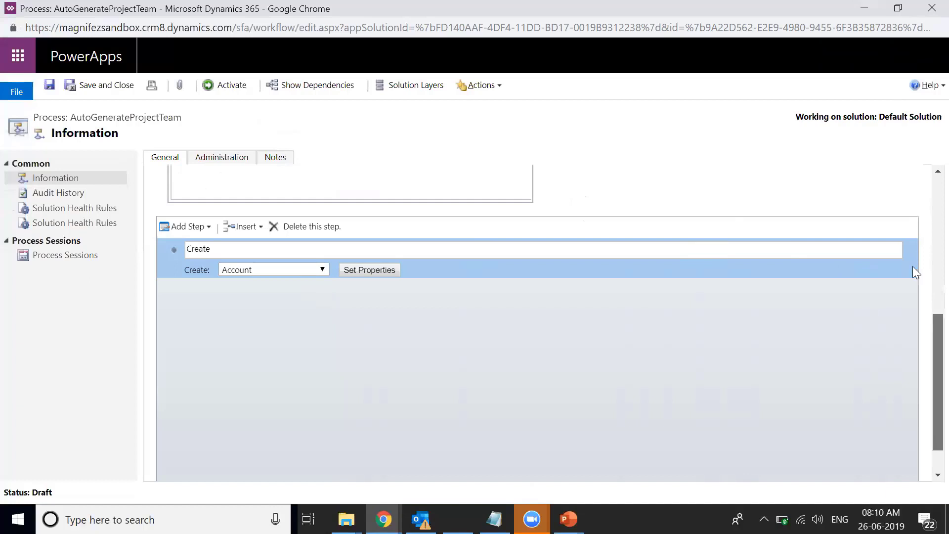
pyautogui.scroll(10, 912, 266)
pyautogui.scroll(1, 892, 245)
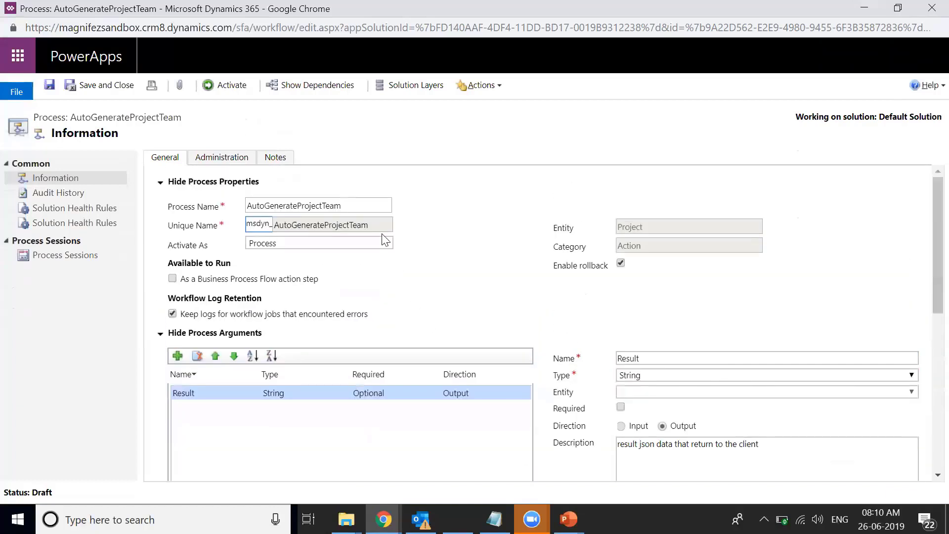
# - Activate the AutoGenerateProjectTeam process and confirm the activation
pyautogui.moveTo(375, 224); pyautogui.dragTo(275, 225)
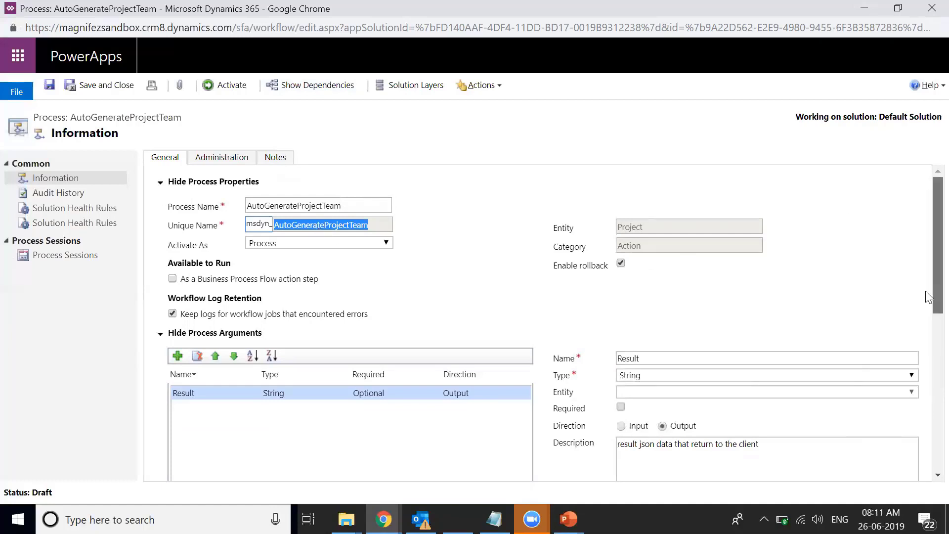
pyautogui.scroll(-5, 440, 397)
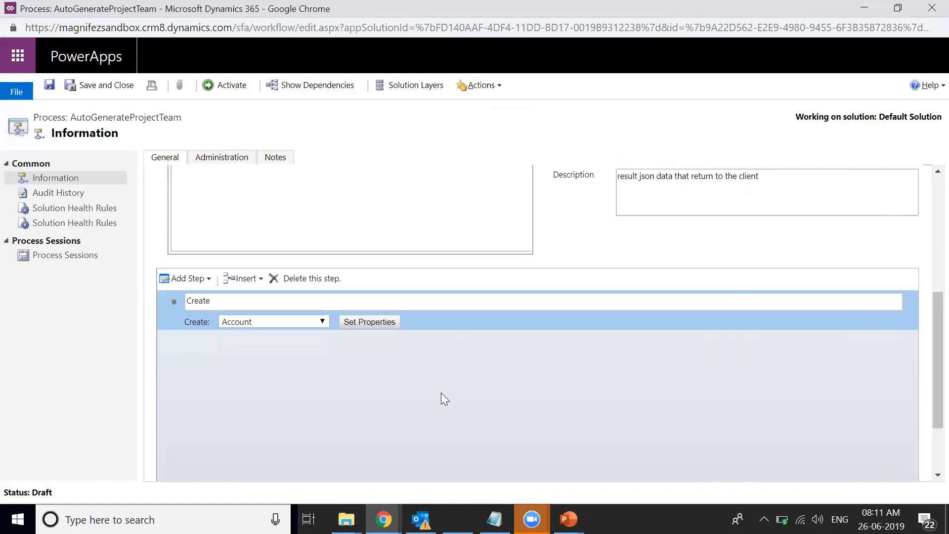
pyautogui.scroll(5, 925, 337)
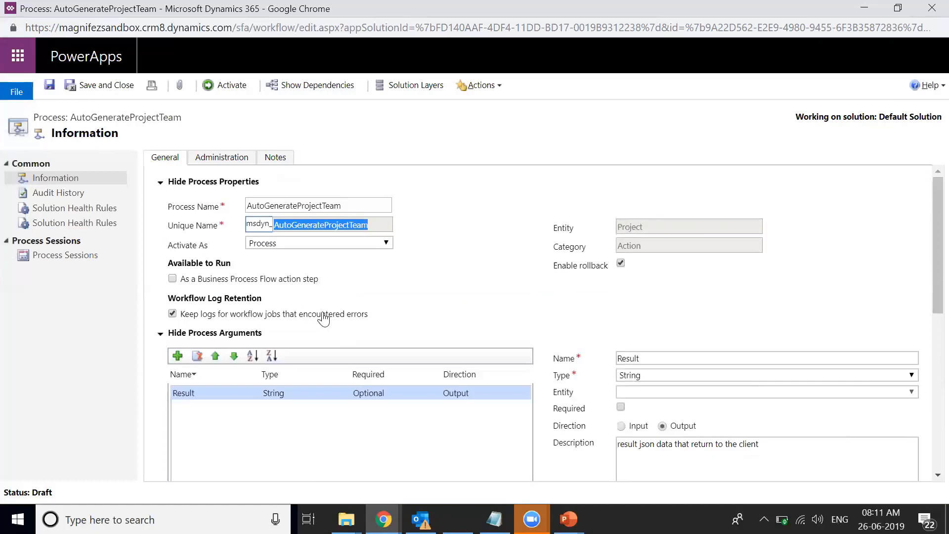
pyautogui.click(223, 85)
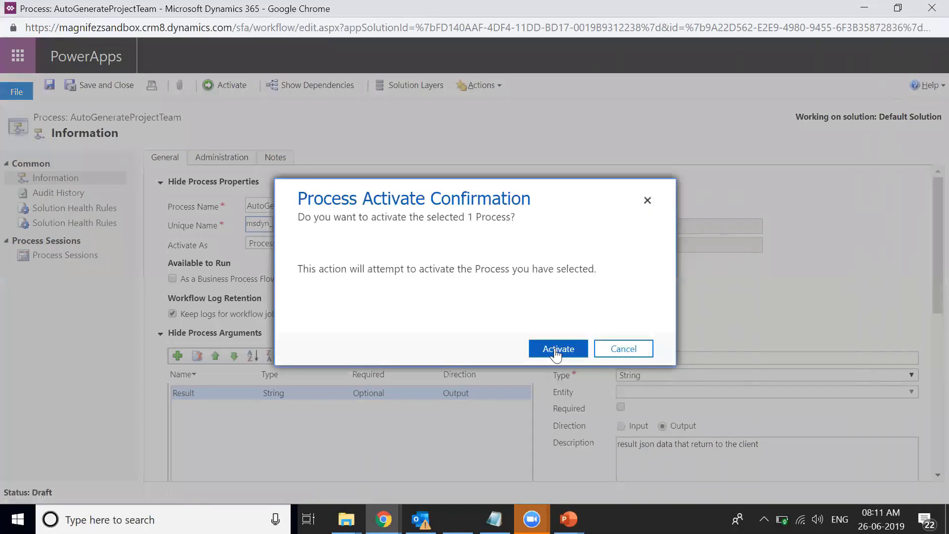
pyautogui.click(556, 350)
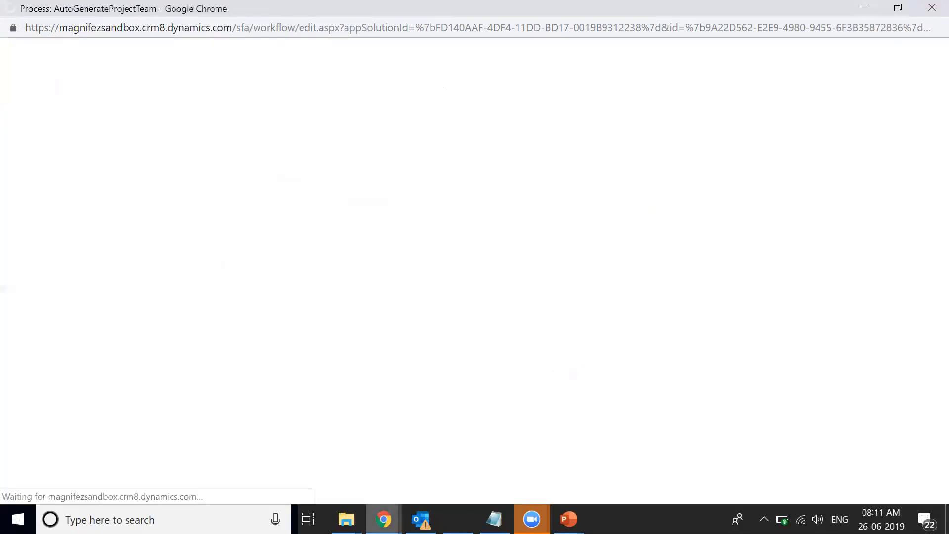
# - Open the ADX Page Notification workflow from the Default Solution's process list and deactivate it
pyautogui.moveTo(384, 519)
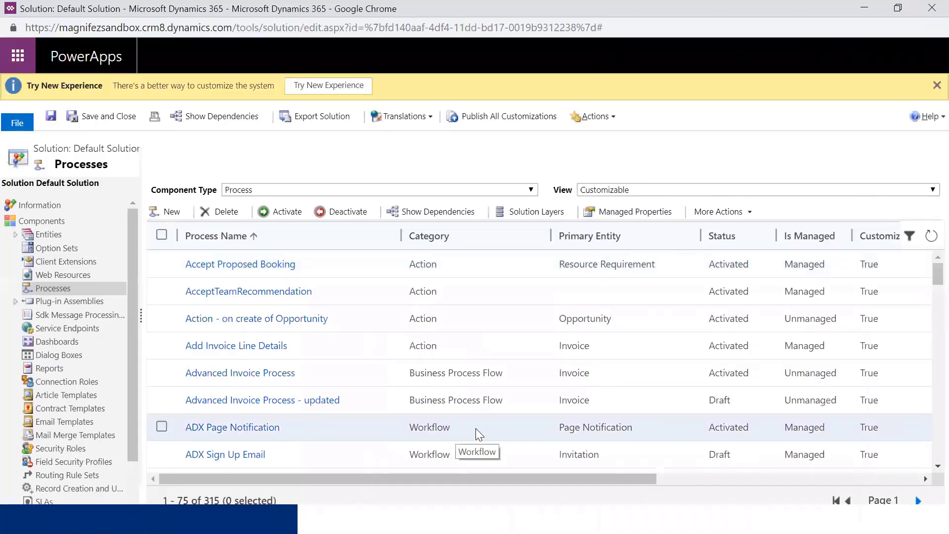
pyautogui.click(377, 263)
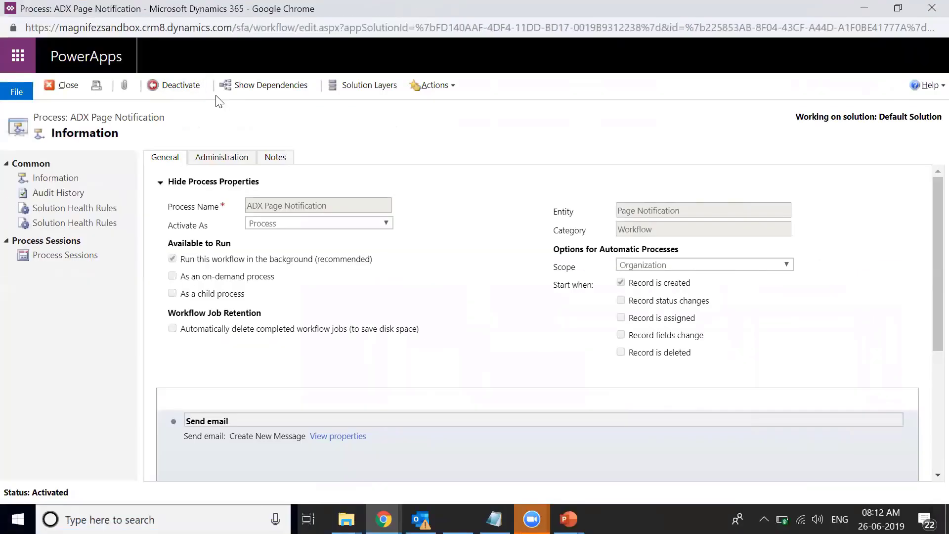
pyautogui.click(175, 86)
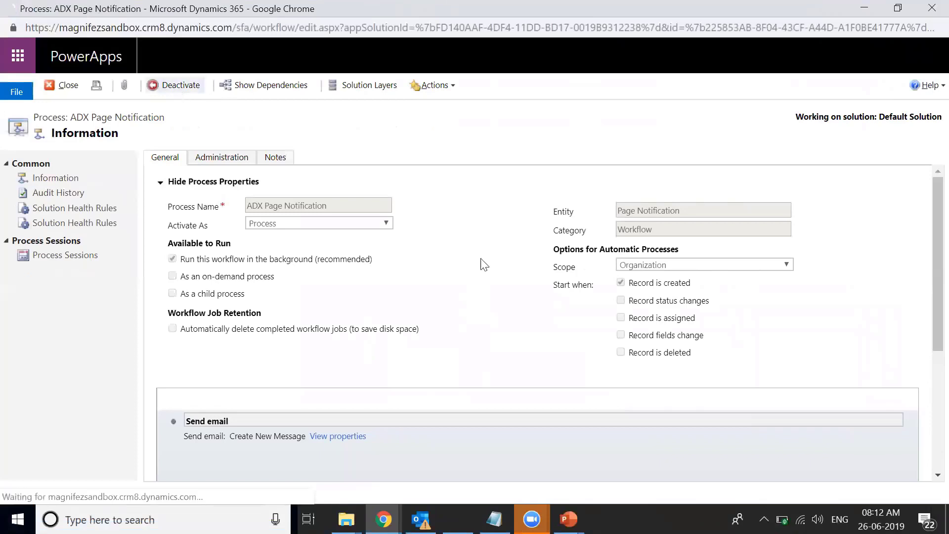
# - Add a step that performs an action below the Send email step of the ADX Page Notification workflow
pyautogui.click(204, 310)
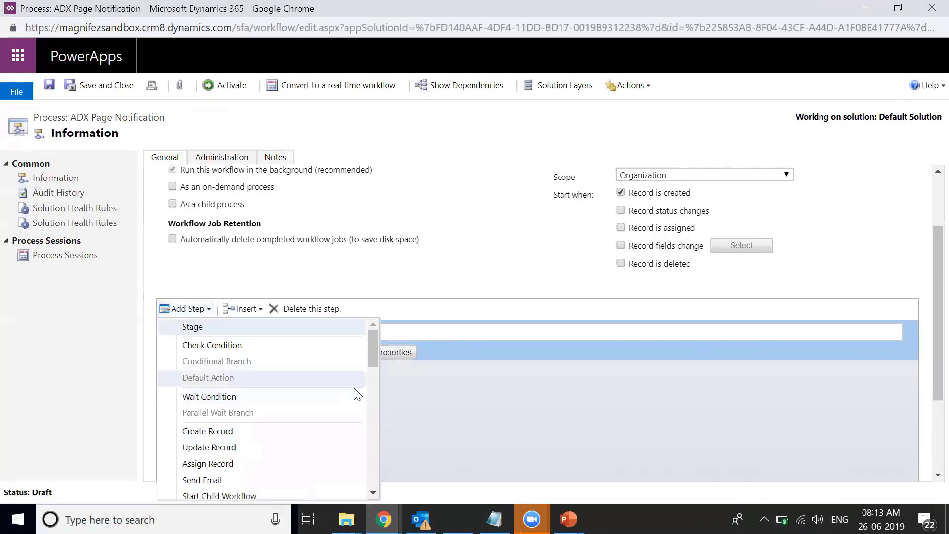
pyautogui.scroll(-3, 246, 396)
pyautogui.click(245, 390)
# - Choose AutoGenerateProjectTeam as the action of the new workflow step, with Projects as its entity
pyautogui.click(327, 391)
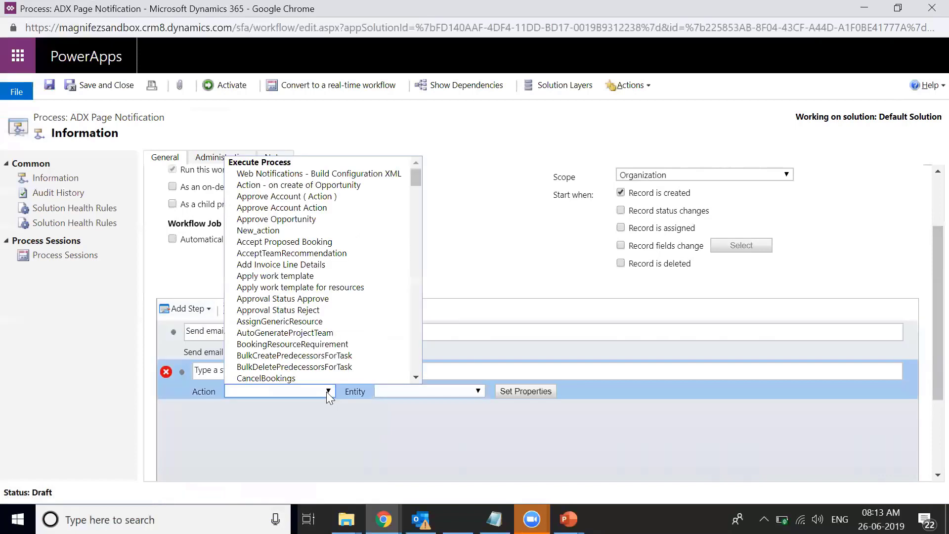
pyautogui.write('ap')
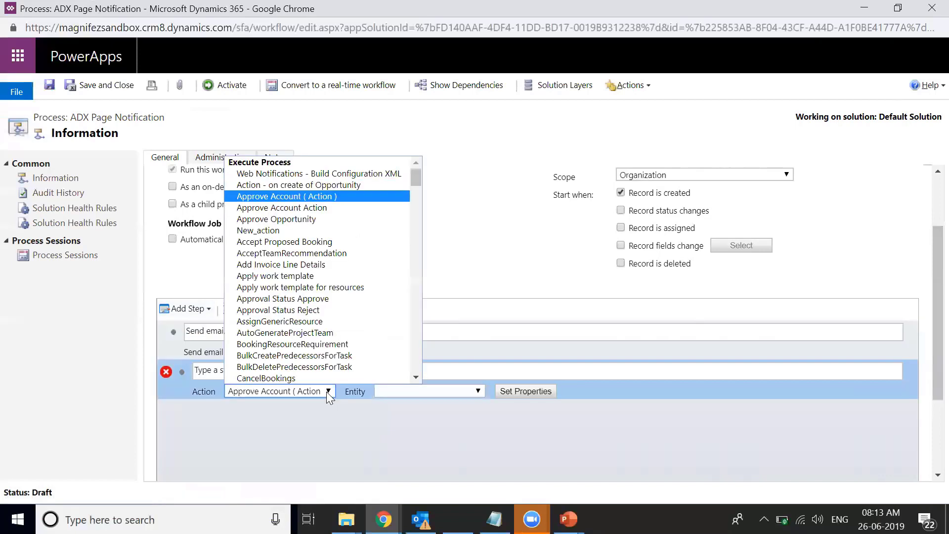
pyautogui.press('Down')
pyautogui.press('Down')
pyautogui.press('Down')
pyautogui.press('Down')
pyautogui.press('Down')
pyautogui.press('Down')
pyautogui.press('Down')
pyautogui.press('Down')
pyautogui.press('Down')
pyautogui.press('Down')
pyautogui.press('Down')
pyautogui.press('Down')
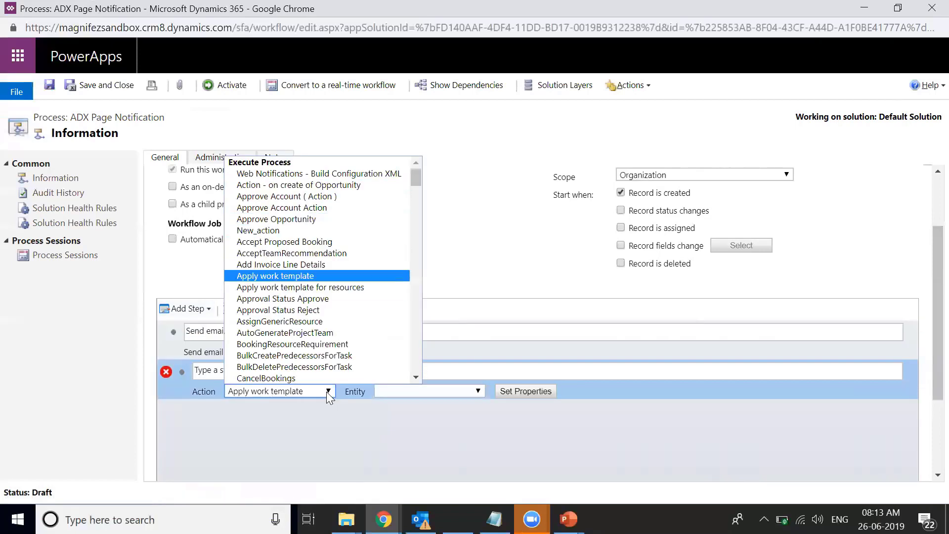
pyautogui.press('Up')
pyautogui.press('Up')
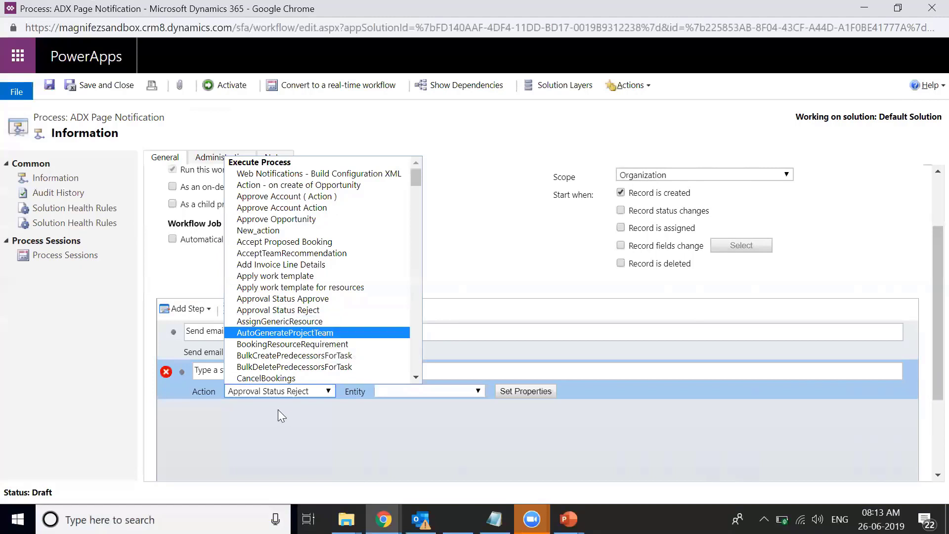
pyautogui.press('Return')
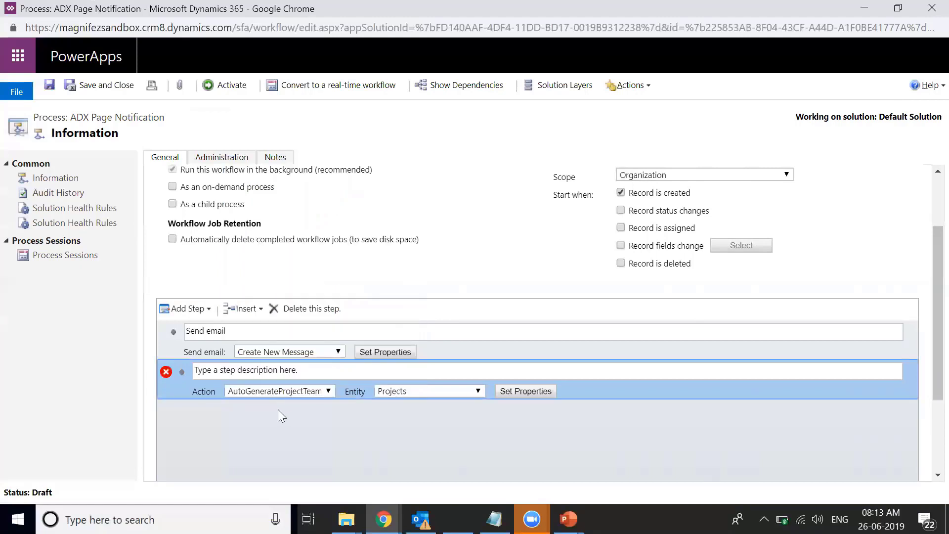
pyautogui.click(417, 390)
pyautogui.click(418, 391)
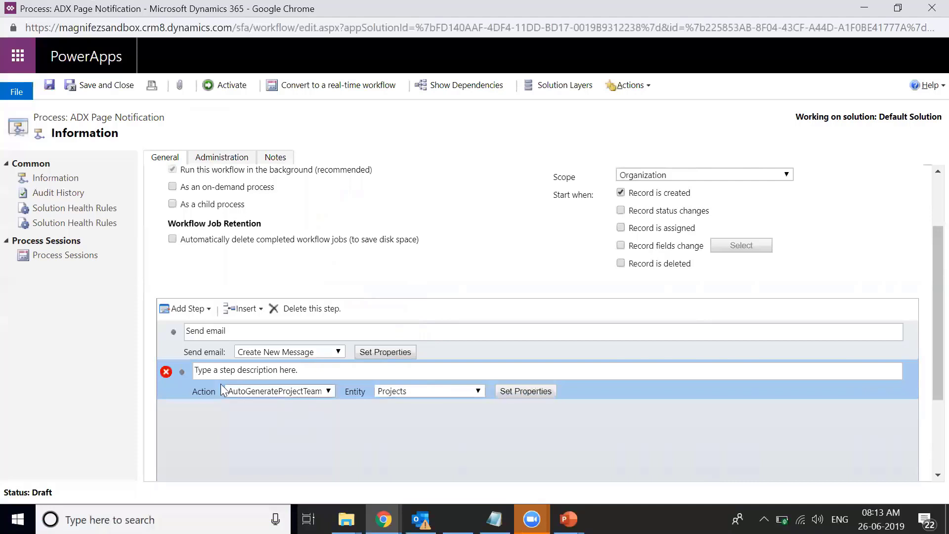
# - Open the input properties of the AutoGenerateProjectTeam step and maximize their window
pyautogui.click(533, 396)
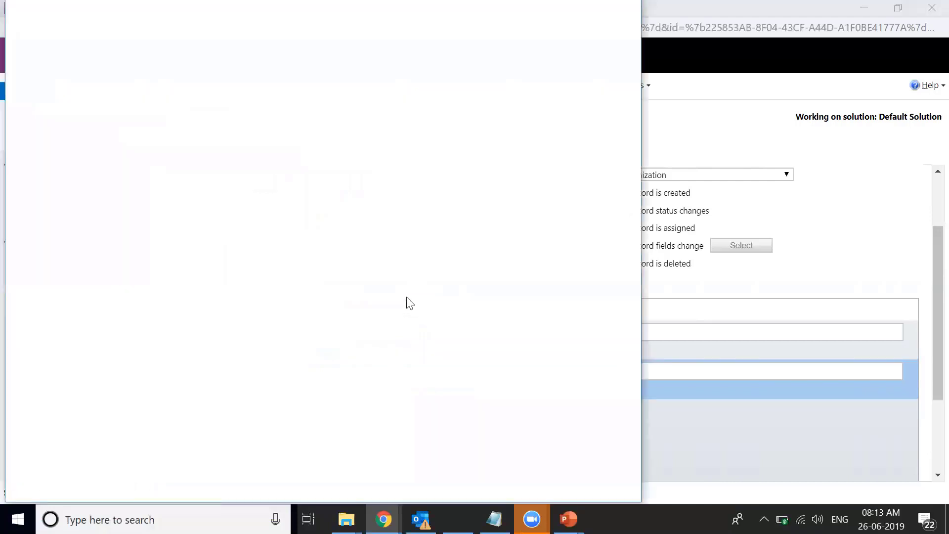
pyautogui.moveTo(247, 12); pyautogui.dragTo(553, 49)
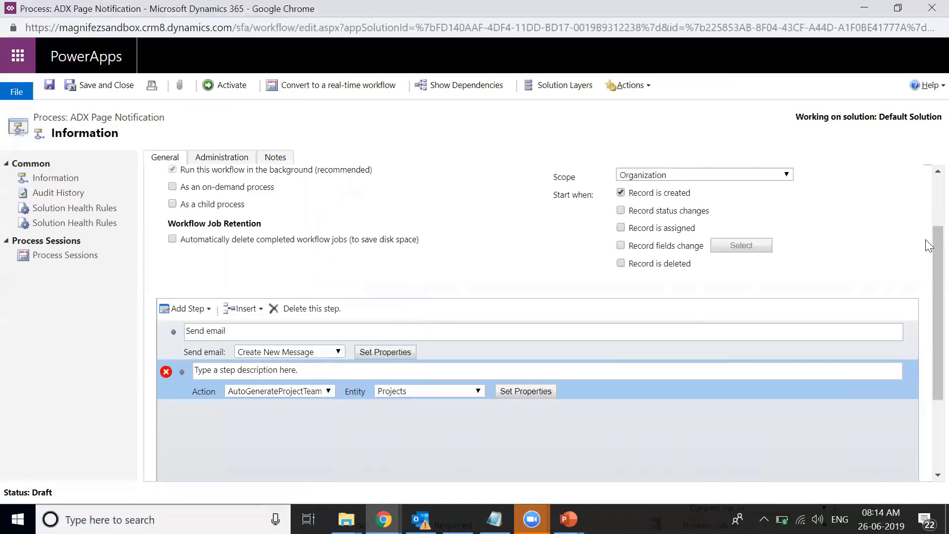
pyautogui.scroll(2, 929, 190)
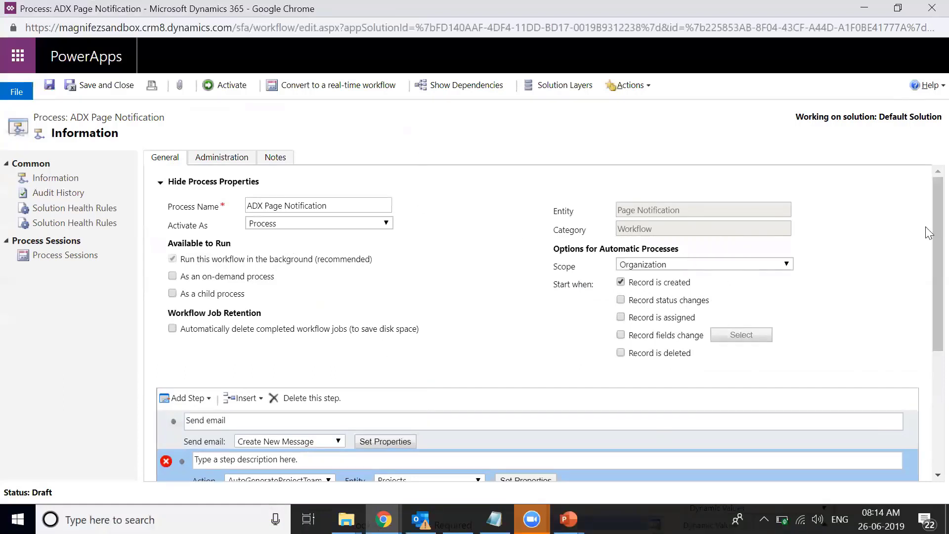
pyautogui.scroll(-5, 927, 231)
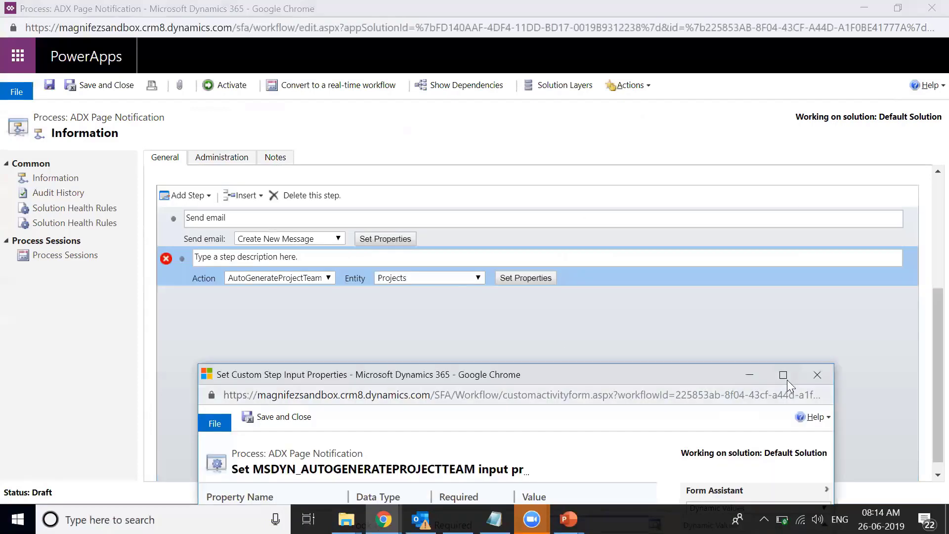
pyautogui.click(783, 375)
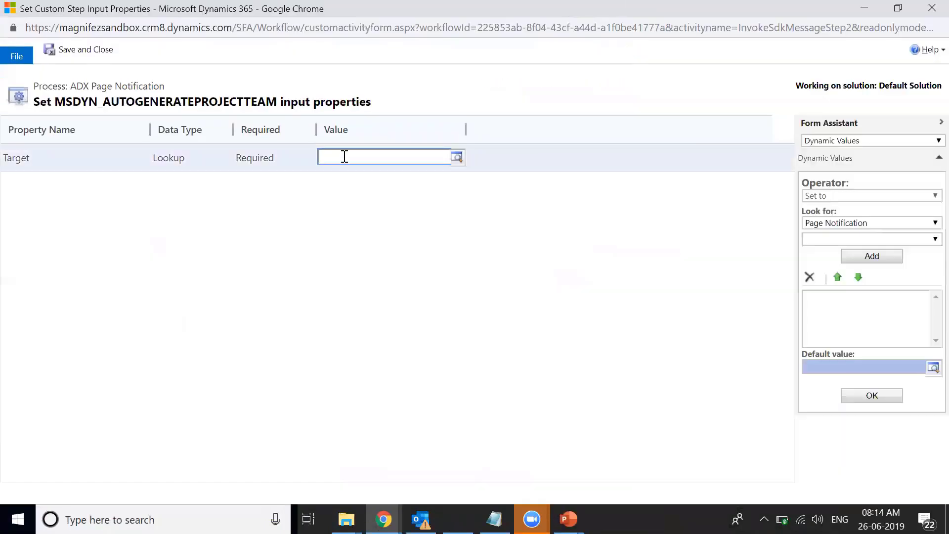
# - Look up records for the required Target property, try Created By (User) as the dynamic value source, and return to the workflow
pyautogui.click(345, 157)
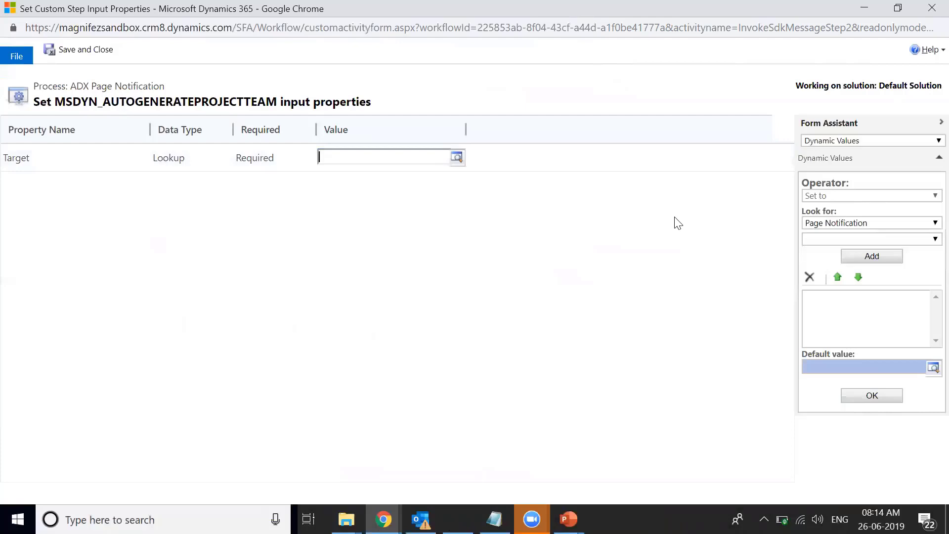
pyautogui.press('Down')
pyautogui.press('Down')
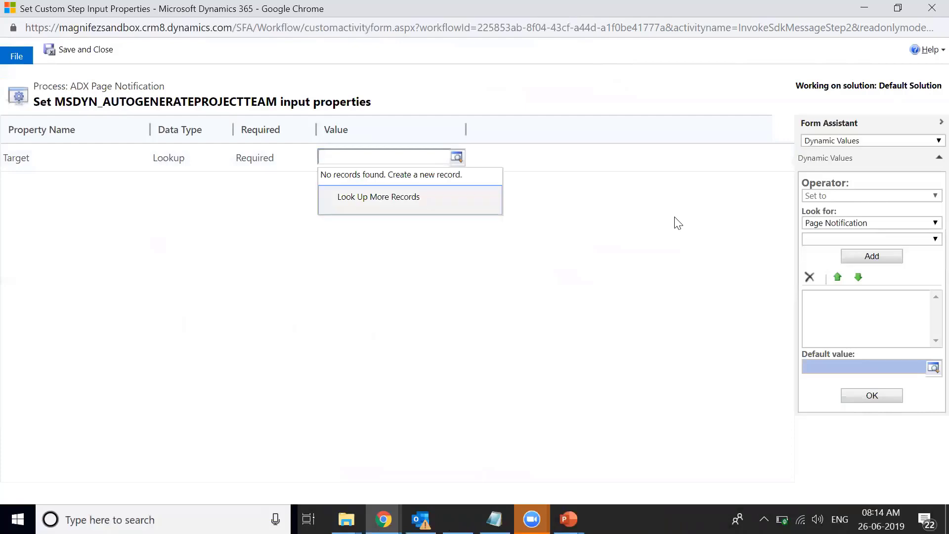
pyautogui.click(411, 154)
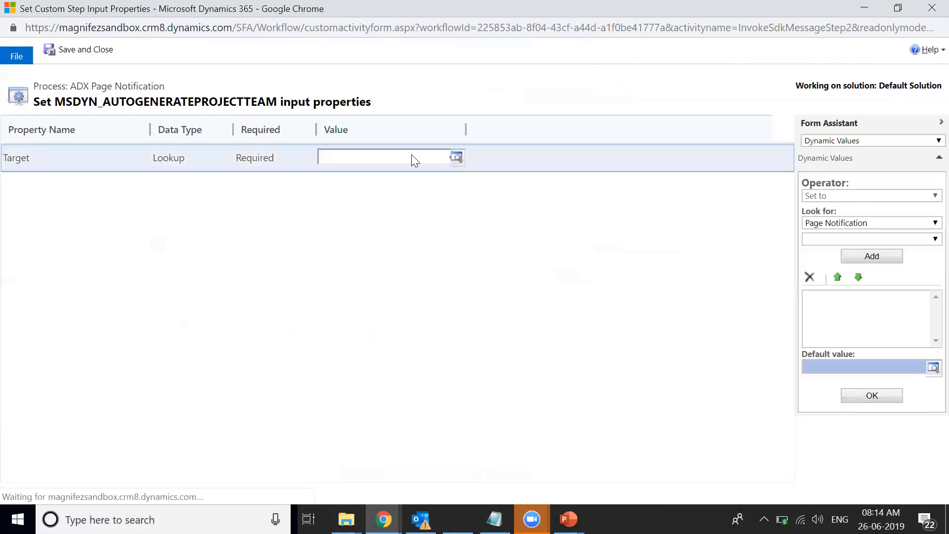
pyautogui.click(423, 157)
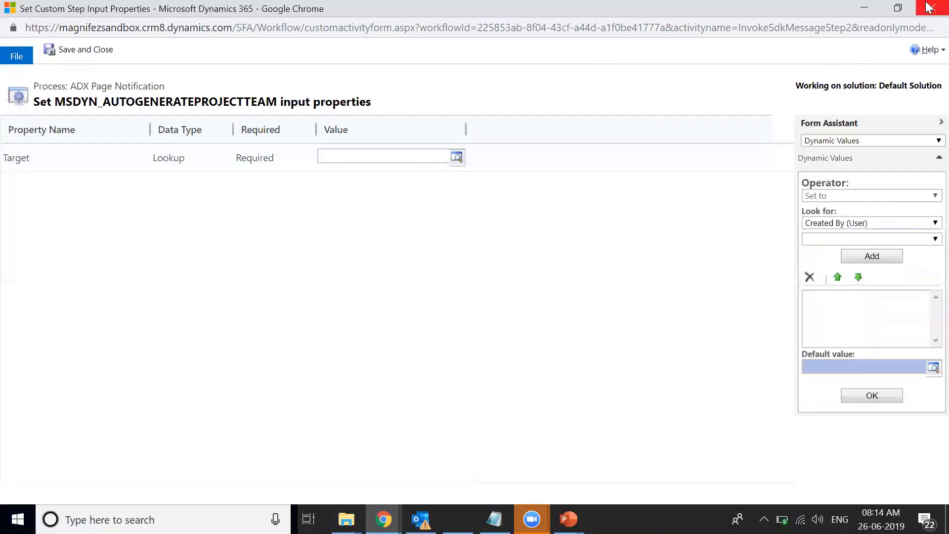
pyautogui.hotkey('alt', 'Tab')
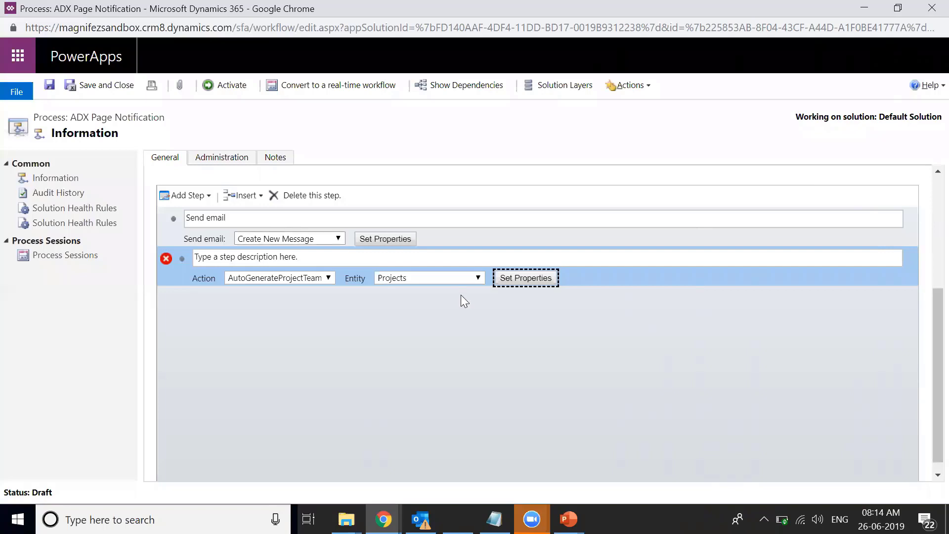
# - Reopen the action step's input properties, try Page Notification as the dynamic value source, and close them without saving
pyautogui.click(514, 278)
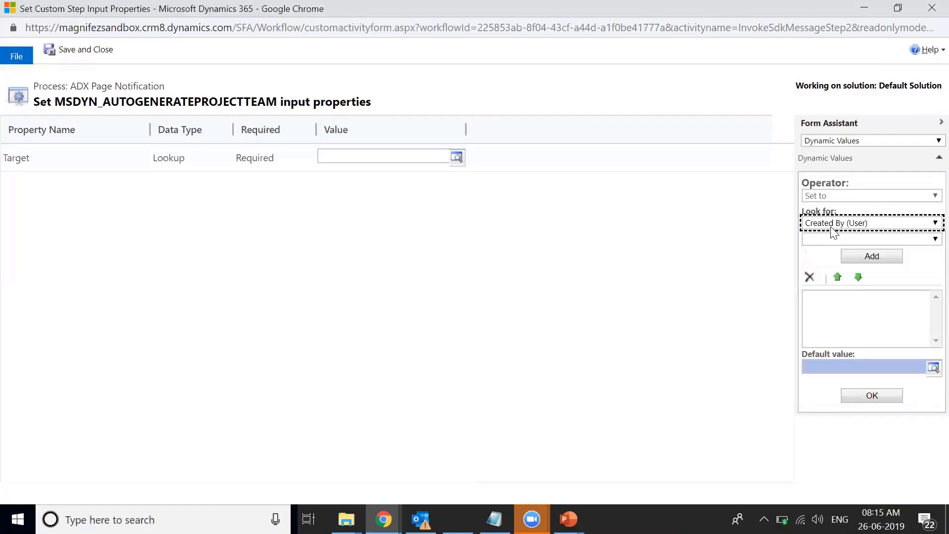
pyautogui.click(832, 227)
pyautogui.click(828, 249)
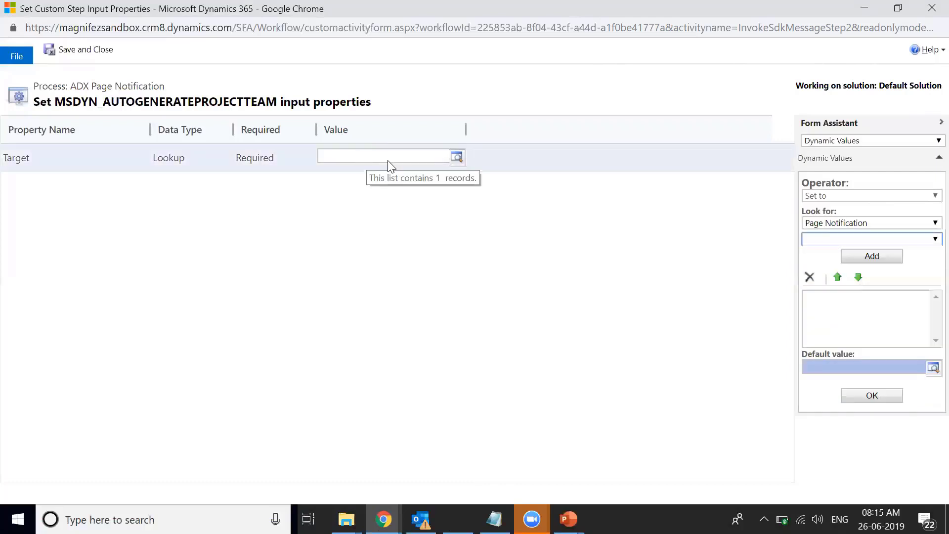
pyautogui.hotkey('alt', 'F4')
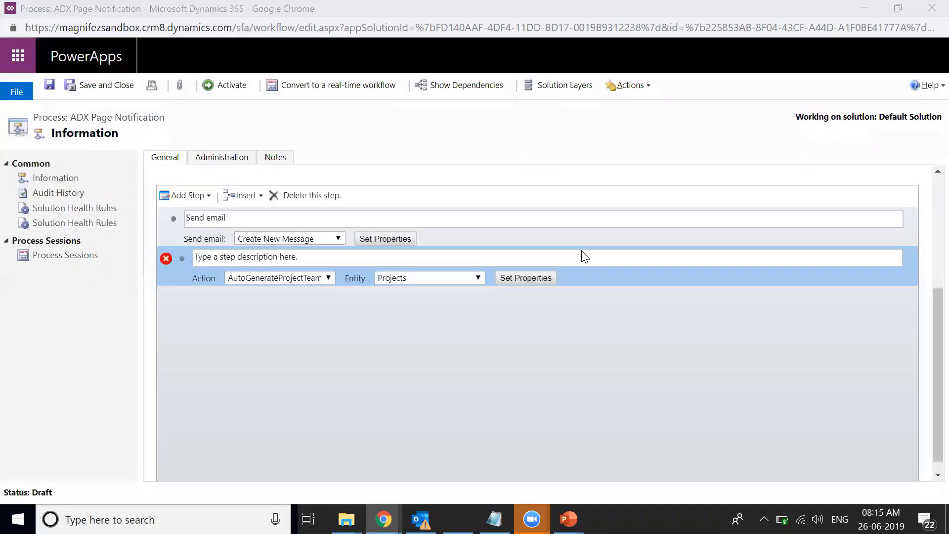
pyautogui.moveTo(929, 348); pyautogui.dragTo(929, 289)
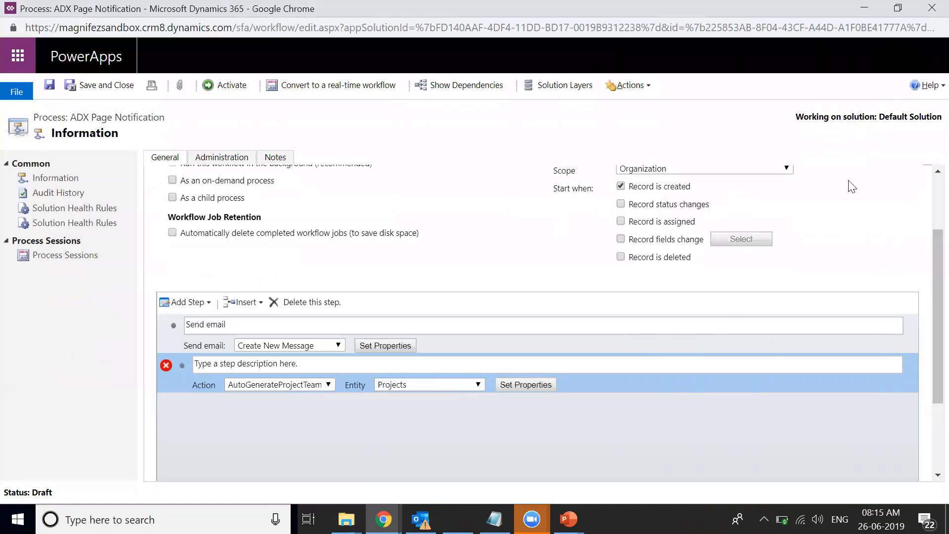
pyautogui.moveTo(928, 259); pyautogui.dragTo(911, 161)
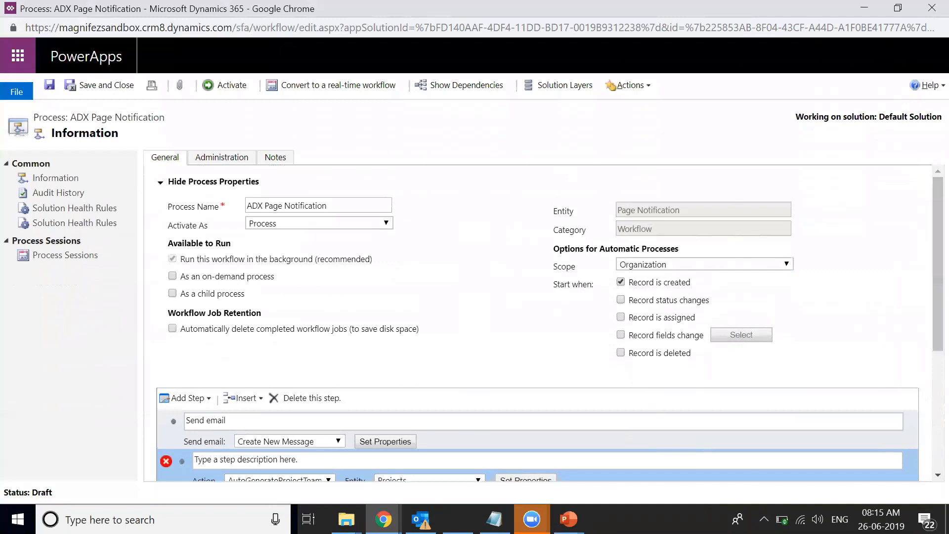
pyautogui.moveTo(568, 519)
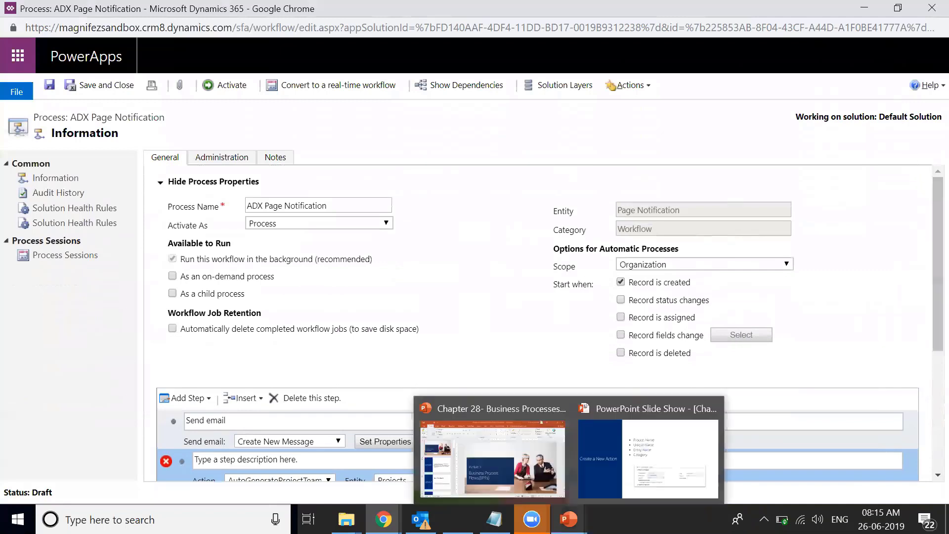